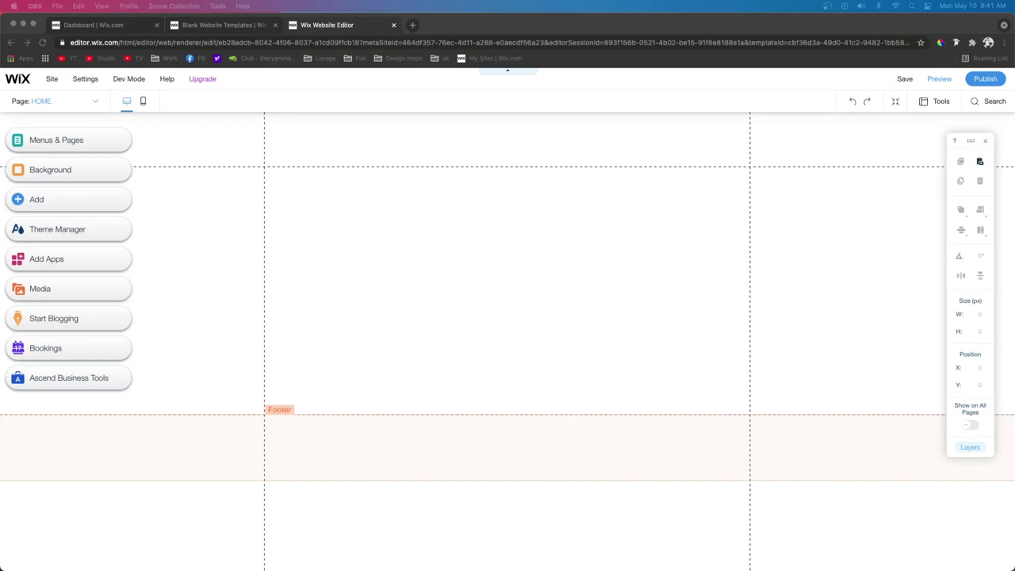
Step: Focus the Wix Editor window showing the blank template's empty Home page
left_click(646, 254)
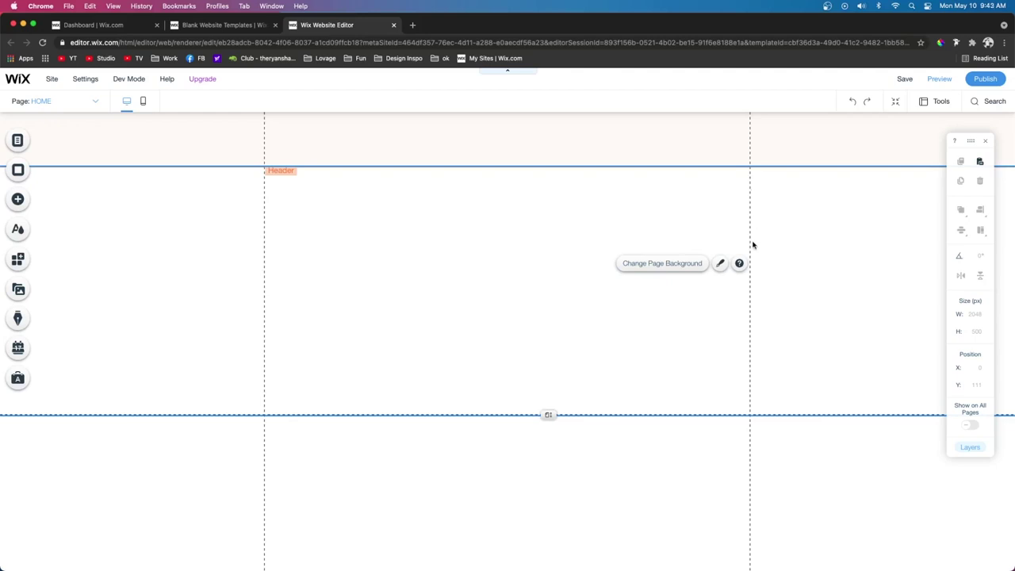
Step: Drag a Heading 2 text onto the Home page and preview it in a narrowed browser window
left_click(18, 199)
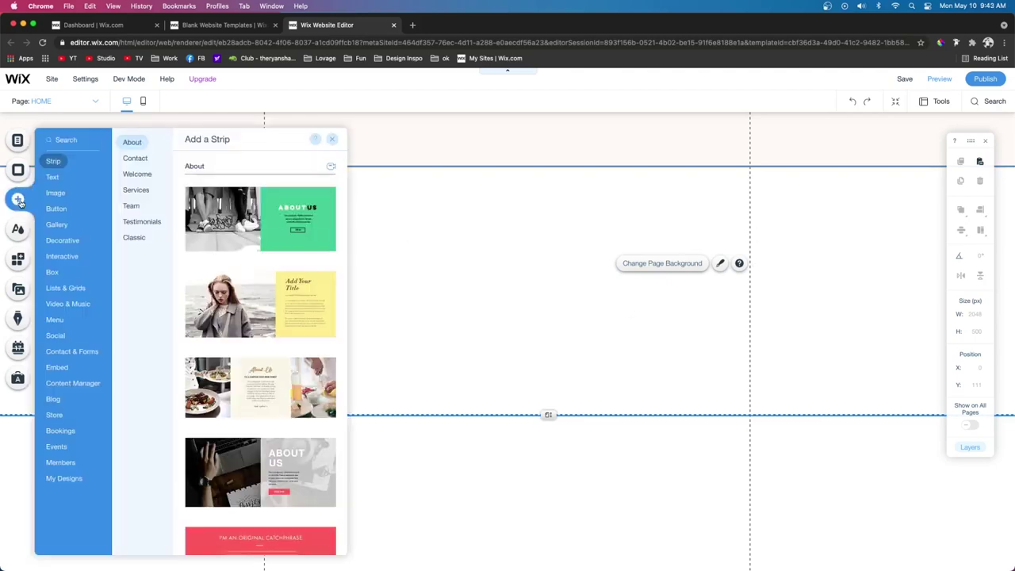
left_click(52, 177)
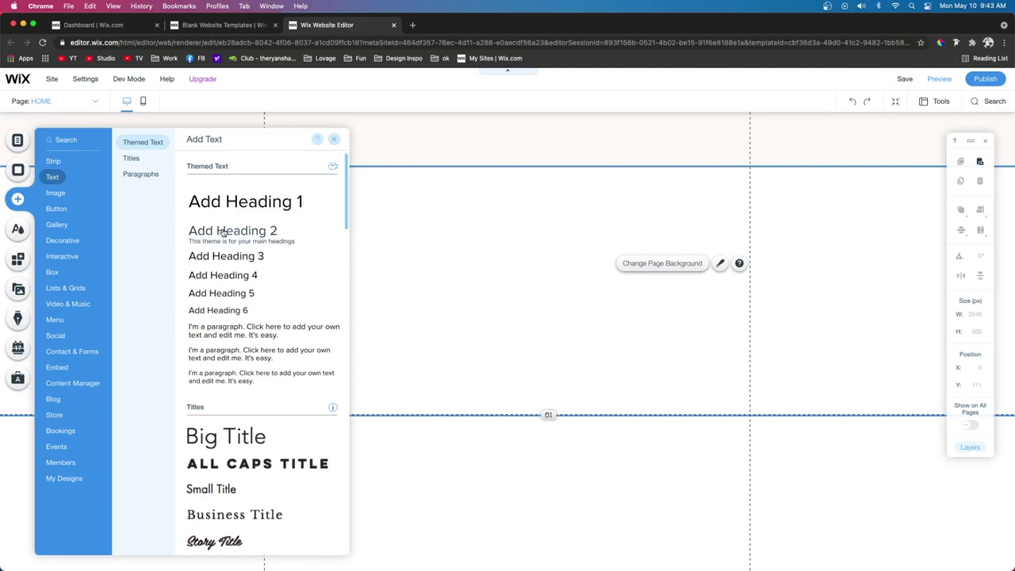
left_click_drag(223, 231, 478, 233)
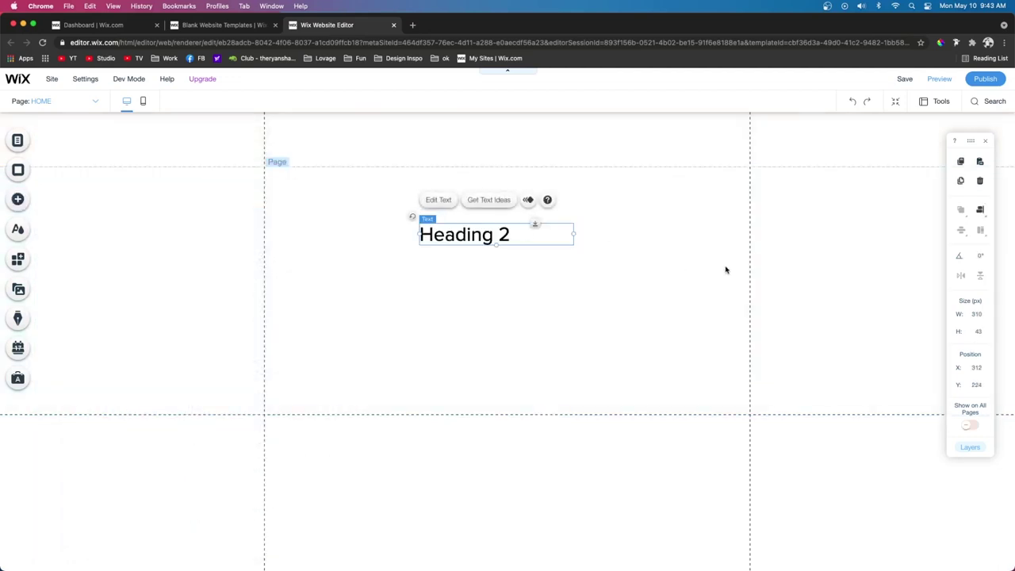
key("super+shift+p")
left_click_drag(3, 235, 2, 211)
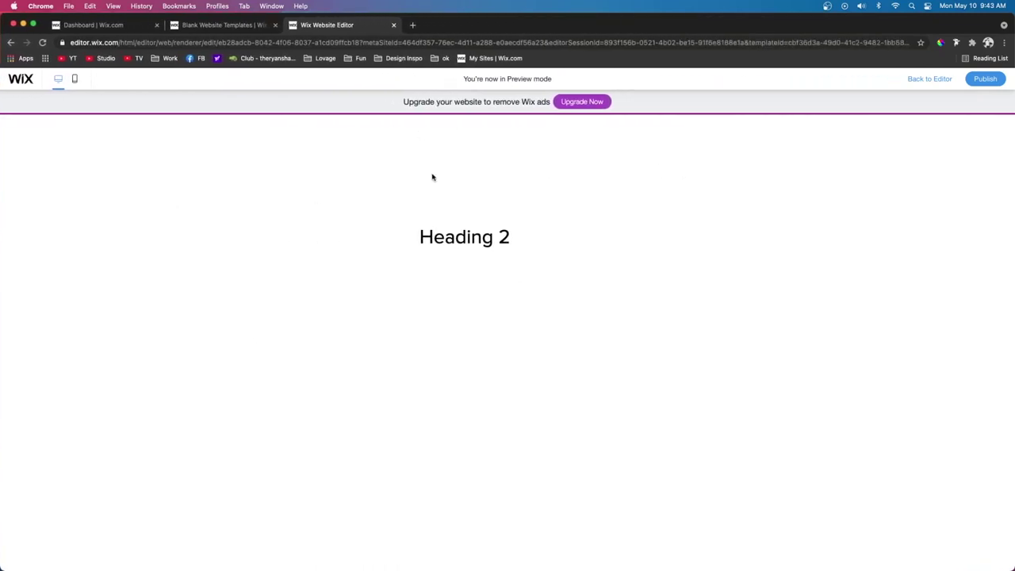
Step: Place a hexagon shape right of the heading and preview it at a narrower window width
left_click(930, 78)
left_click_drag(503, 302, 870, 306)
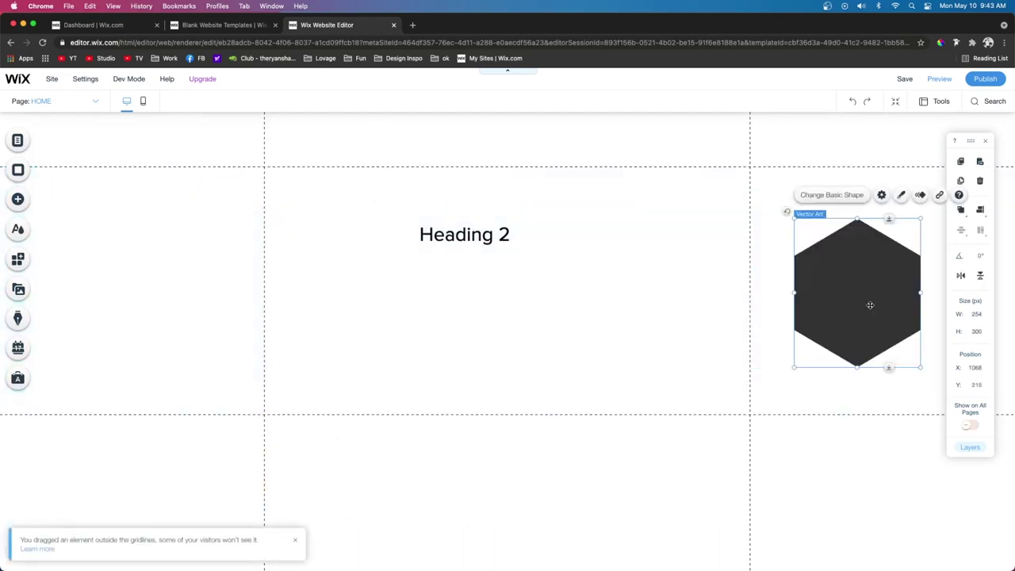
left_click(939, 78)
left_click_drag(1014, 318, 529, 415)
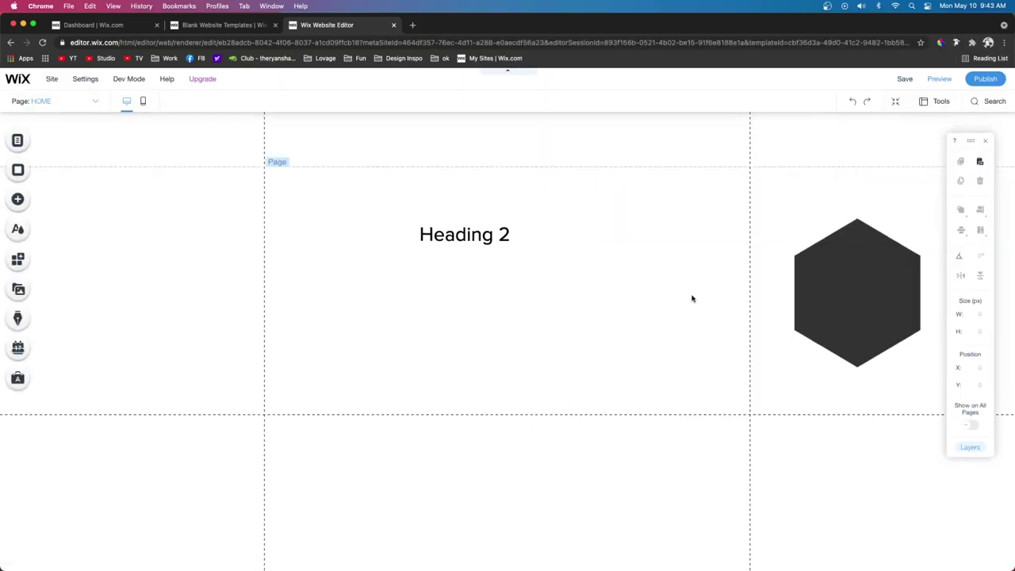
Step: Add the plain white Classic strip across the page
left_click(17, 205)
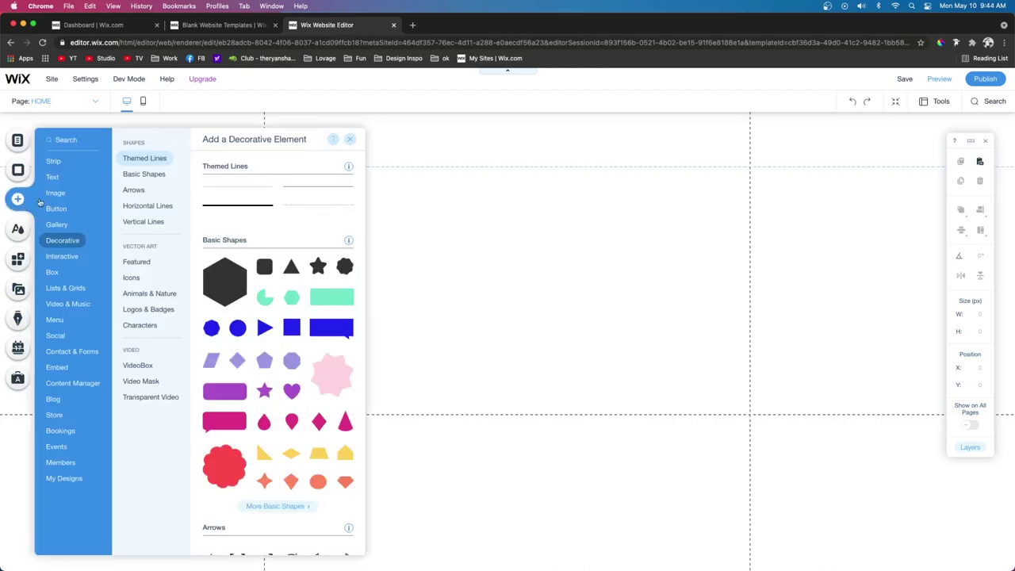
mouse_move(54, 164)
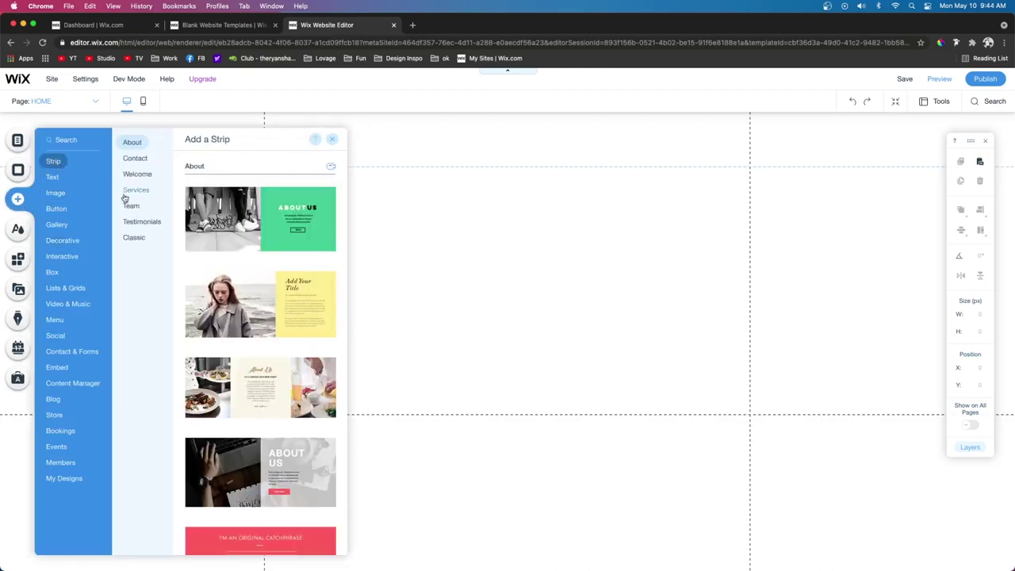
left_click(141, 240)
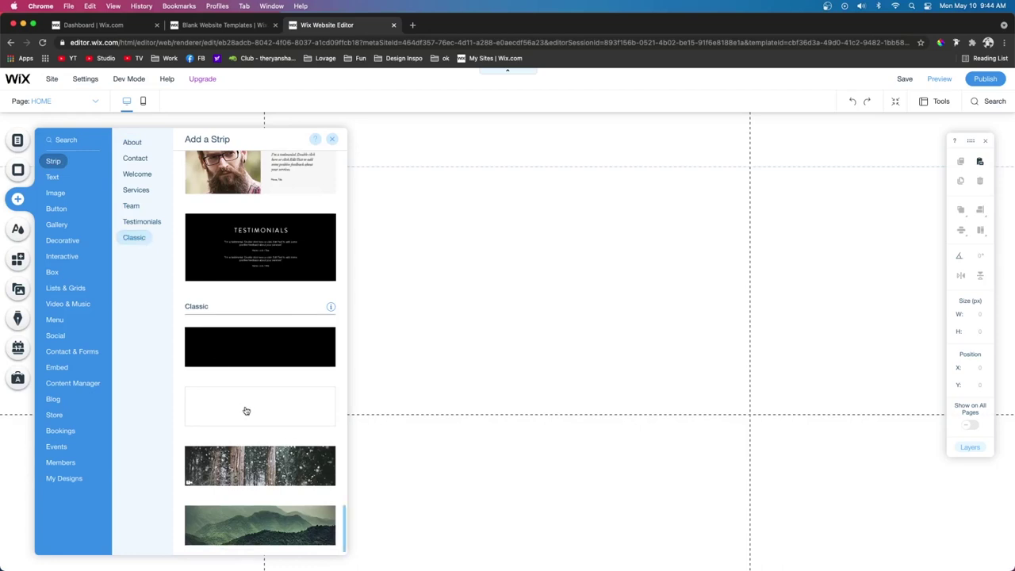
left_click_drag(246, 406, 510, 280)
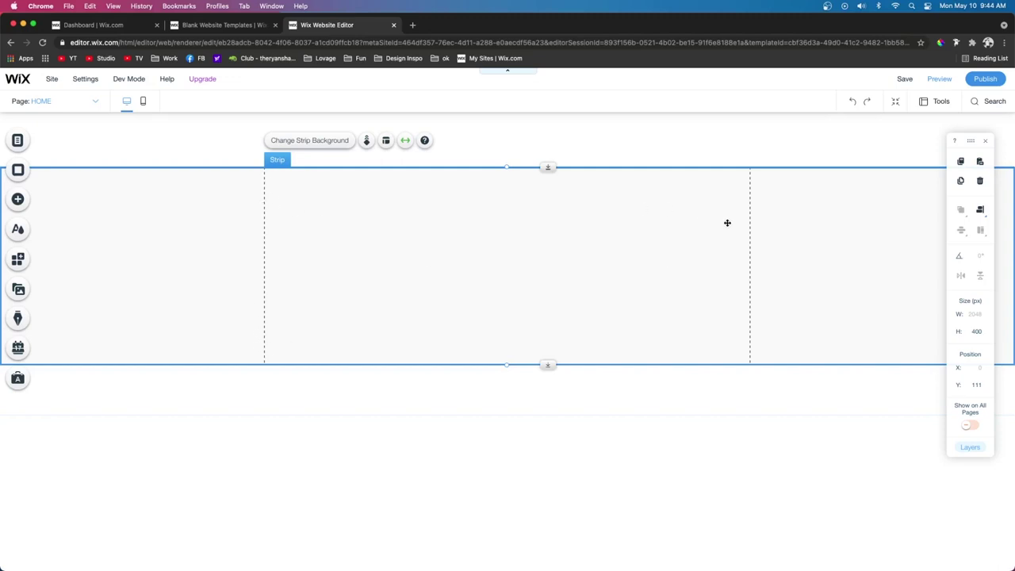
Step: Put a Heading 2 in the strip and preview it at a narrower window width
left_click(17, 199)
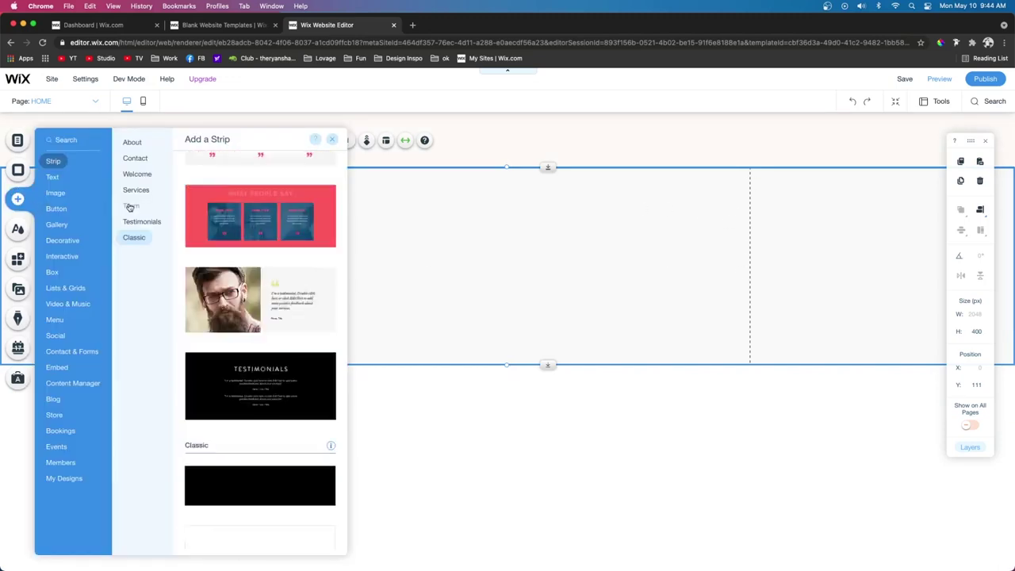
mouse_move(53, 176)
left_click(939, 78)
left_click_drag(1014, 238, 1013, 311)
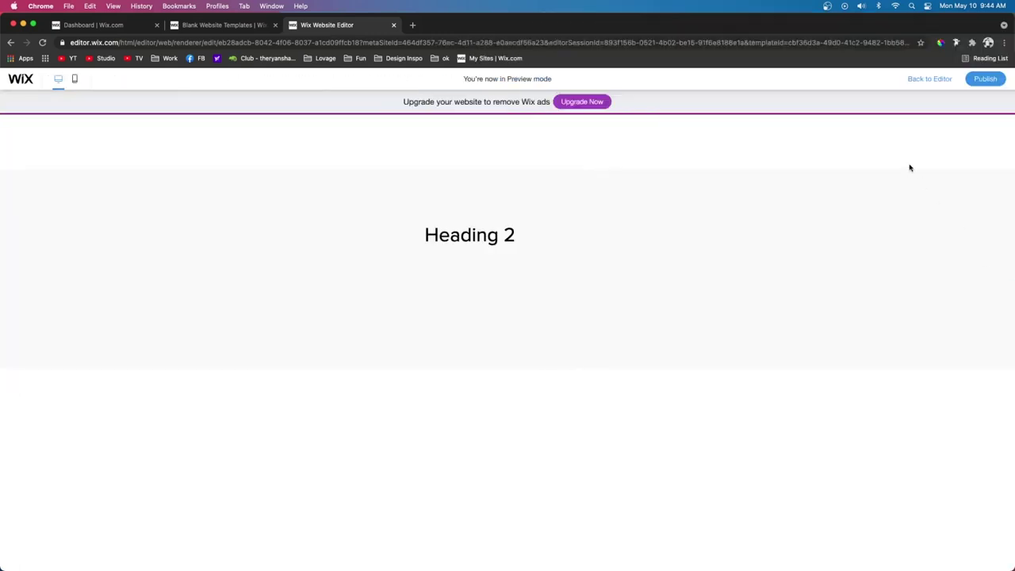
Step: Preview Heading 2 at the strip's left edge, then move it back to centre and select the strip
left_click(930, 78)
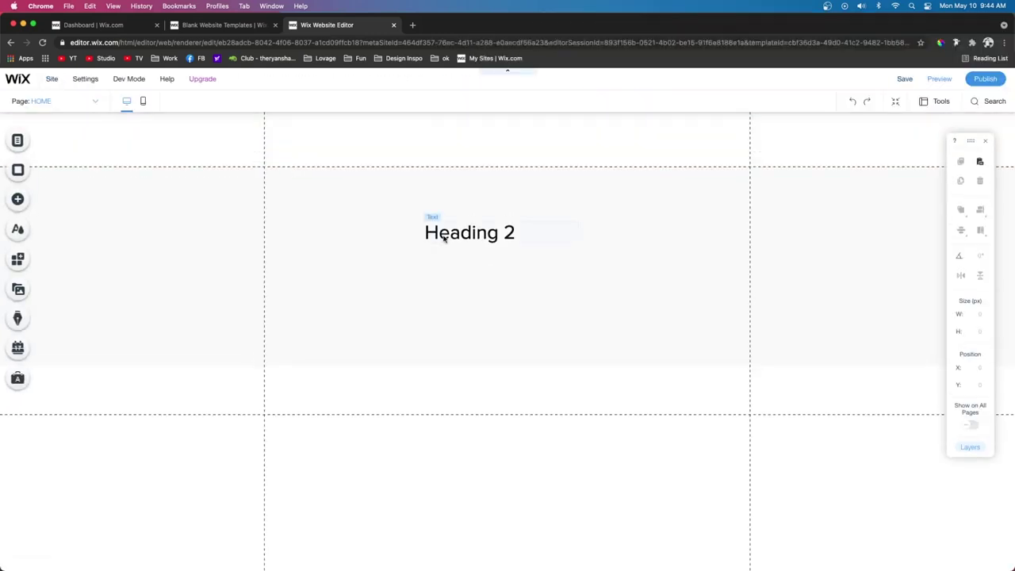
left_click_drag(444, 239, 94, 241)
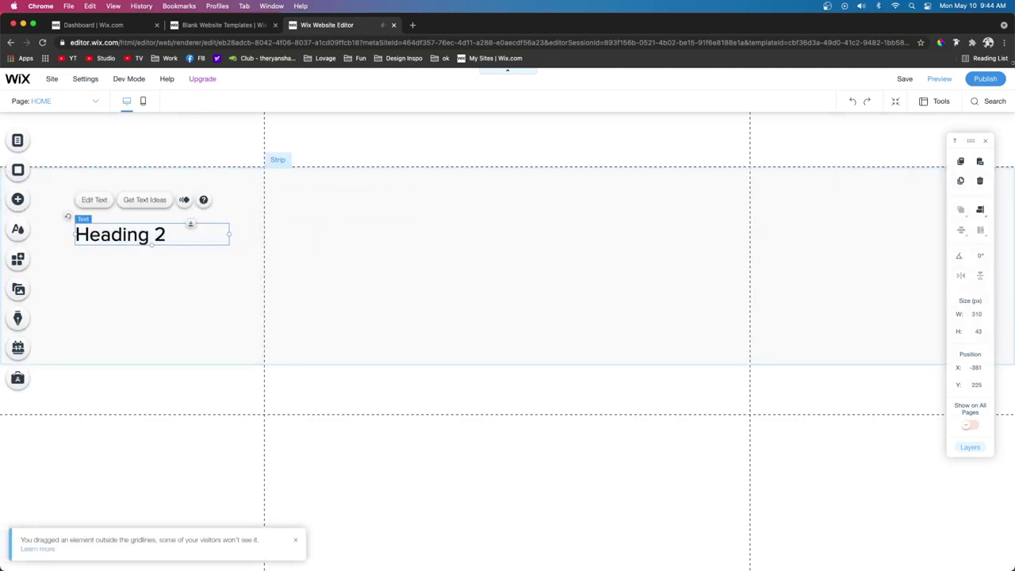
key("super+shift+p")
mouse_move(1013, 238)
left_mouse_down()
mouse_move(493, 246)
mouse_move(1014, 234)
left_mouse_up()
key("super+shift+p")
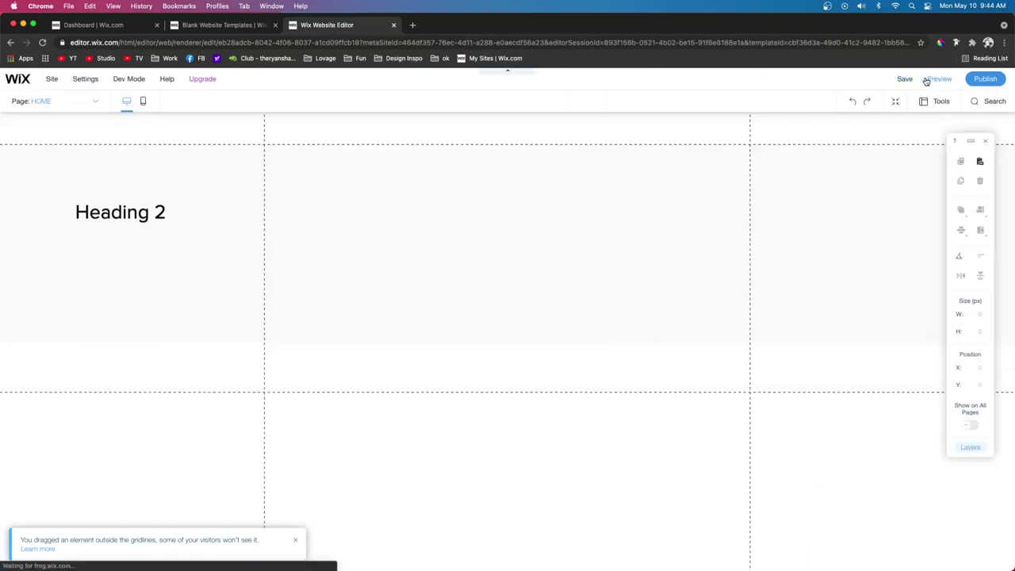
left_click_drag(119, 240, 484, 255)
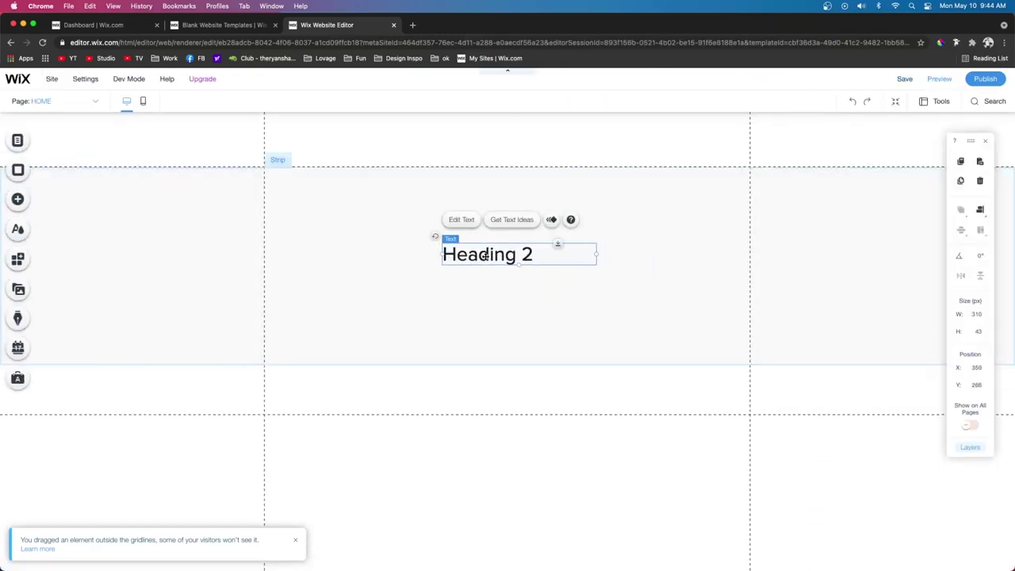
left_click(332, 253)
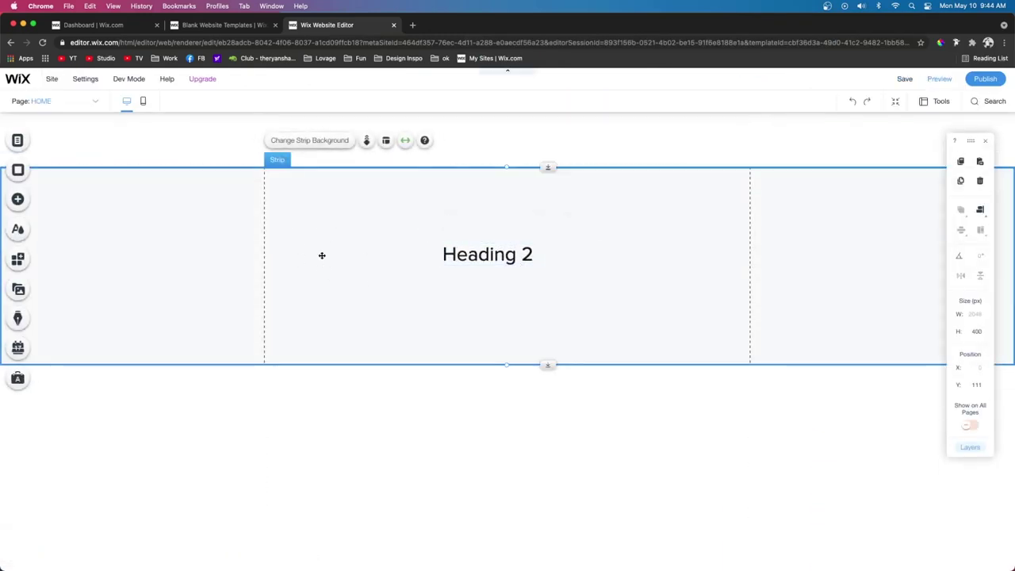
Step: Split the strip into two columns with Add Column in Strip Layout
left_click(385, 141)
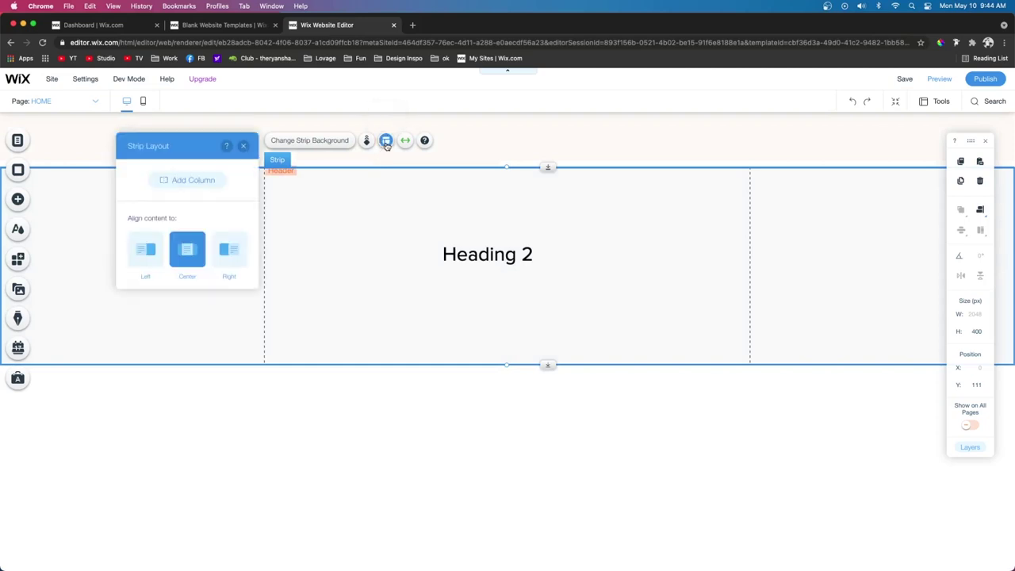
left_click(198, 181)
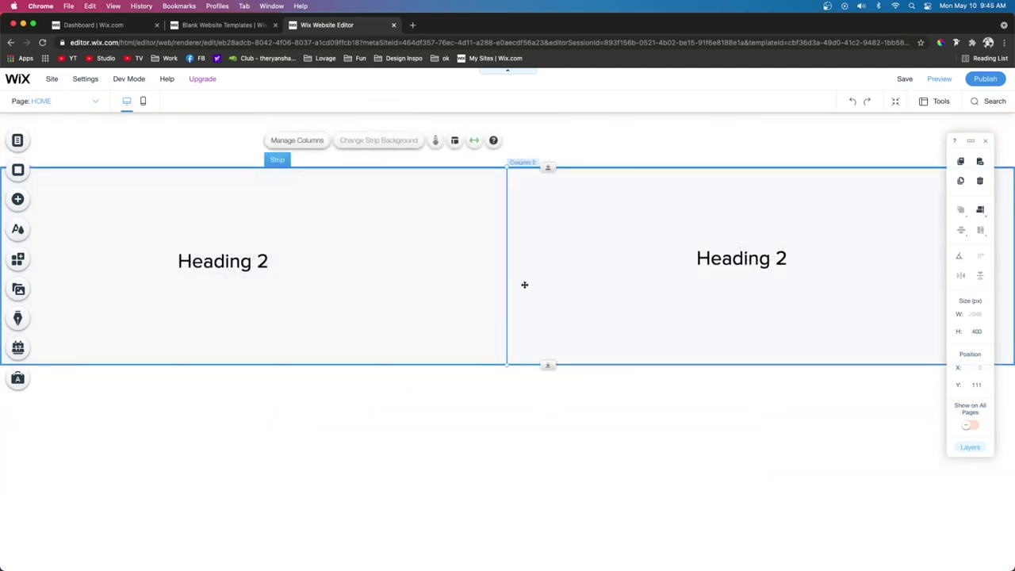
left_click(223, 312)
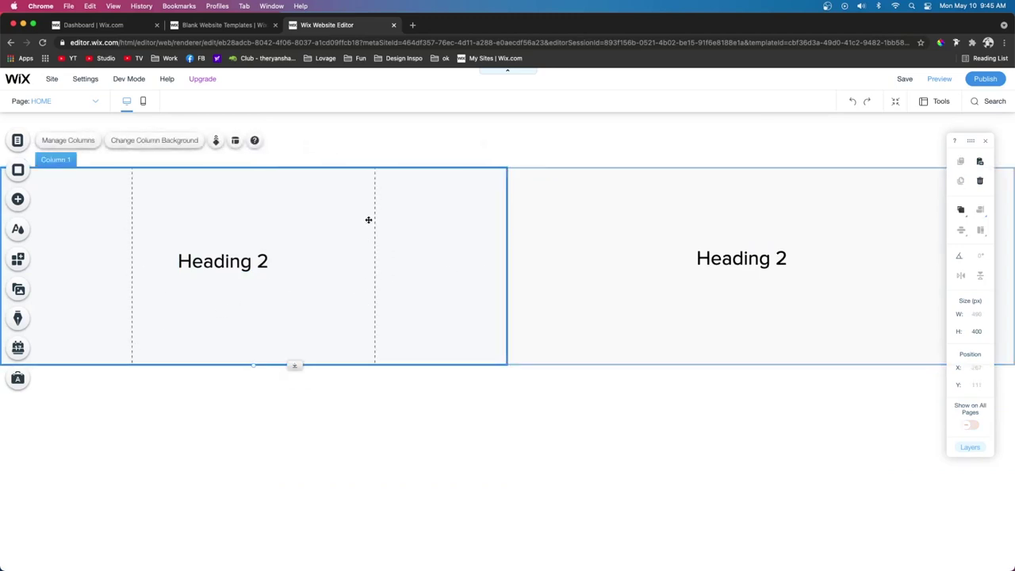
left_click(753, 197)
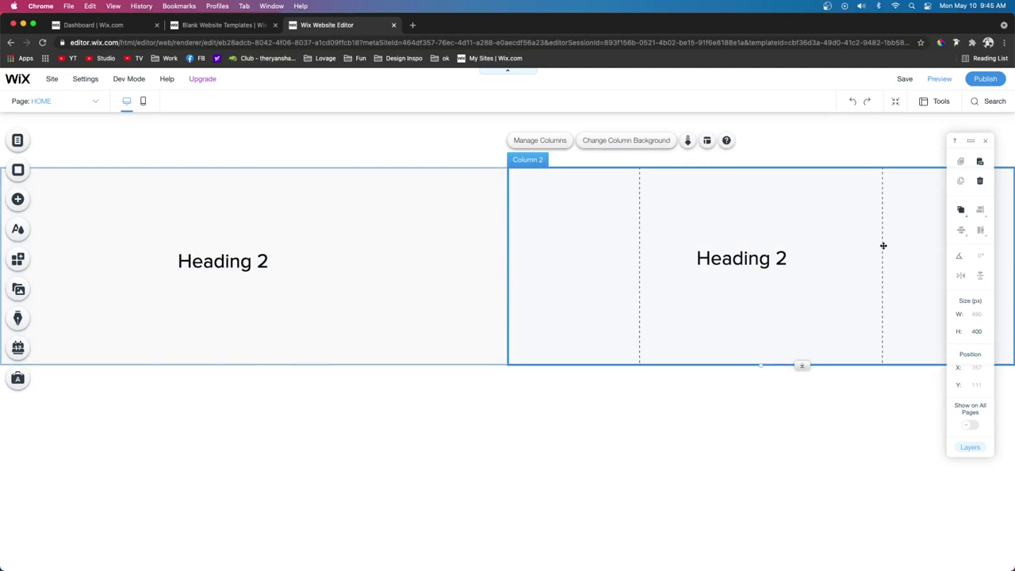
left_click(320, 399)
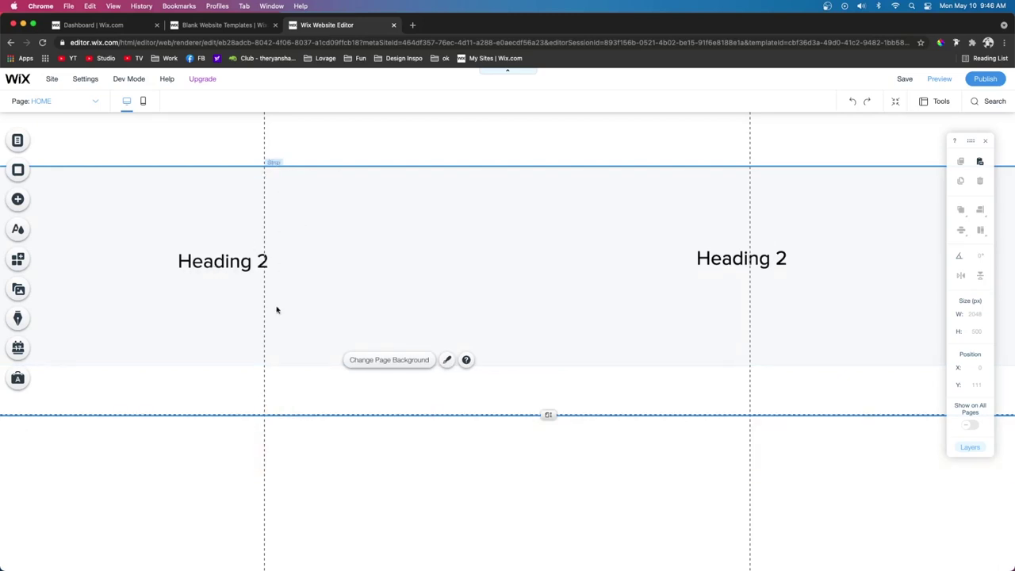
Step: Preview the two-column strip with Heading 2 in each column at a narrower width
left_click(492, 283)
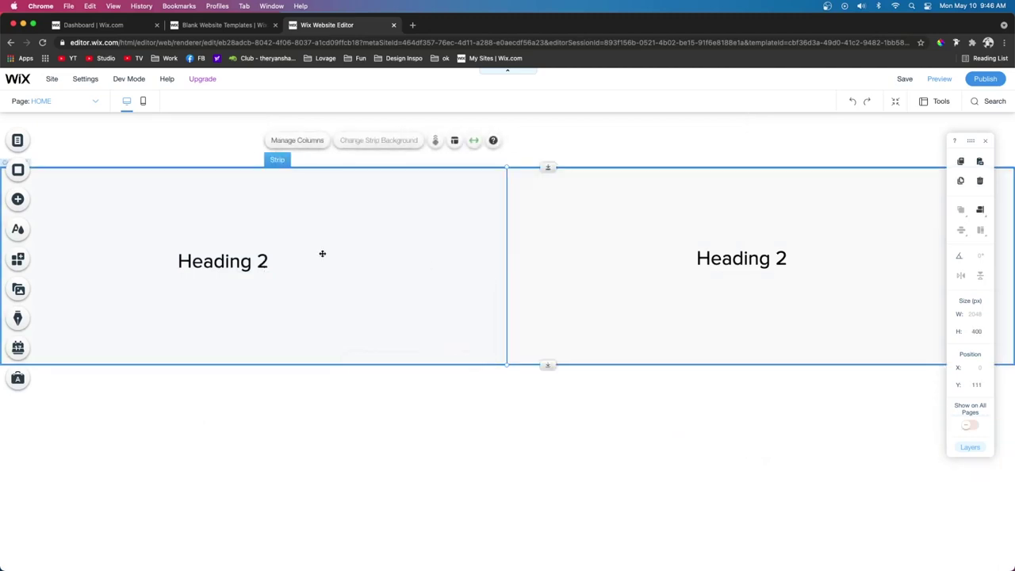
left_click(367, 299)
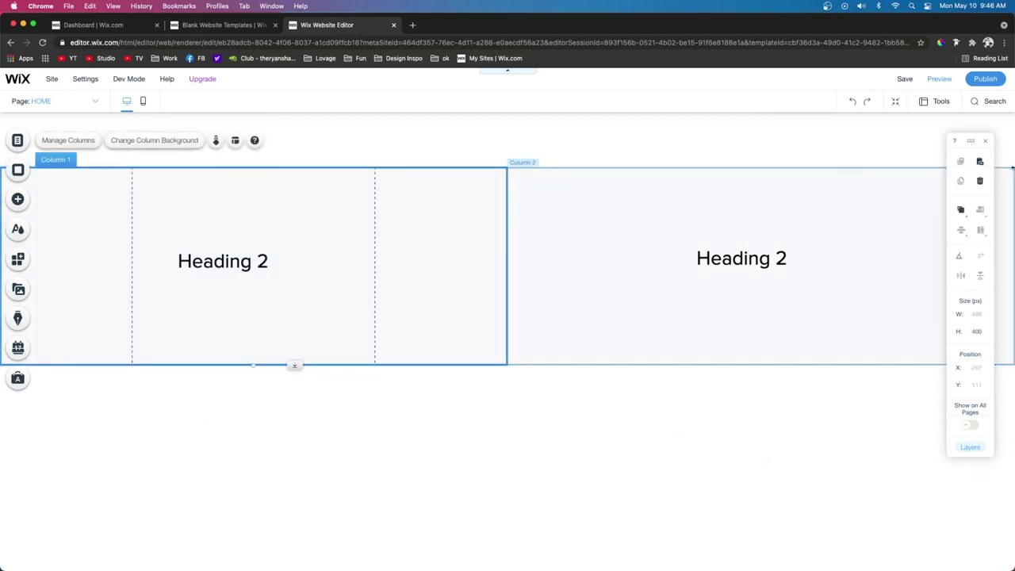
left_click(939, 78)
left_click_drag(1013, 181, 533, 222)
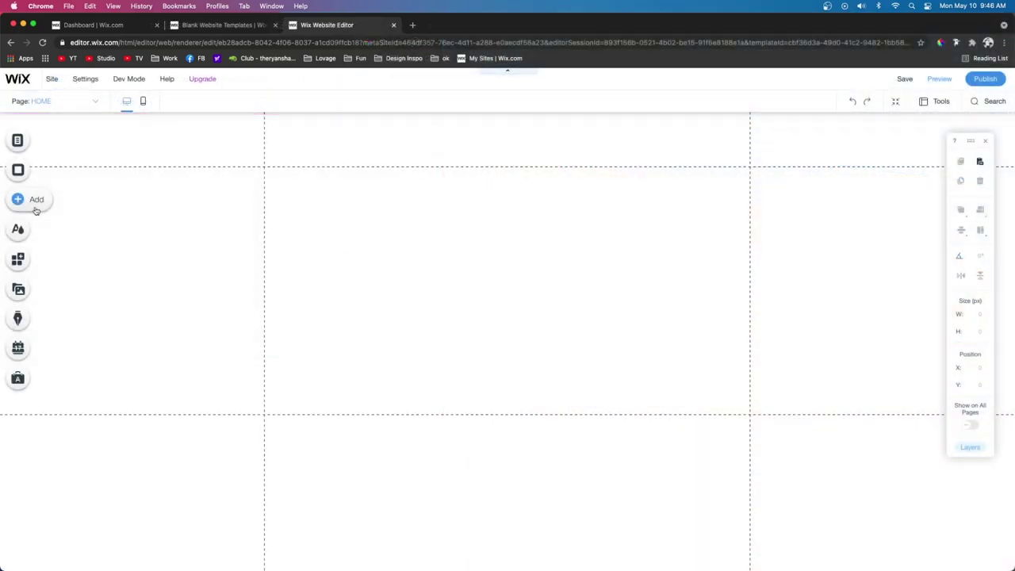
Step: Add a blank white Classic strip and set its height to 111 px
left_click(36, 208)
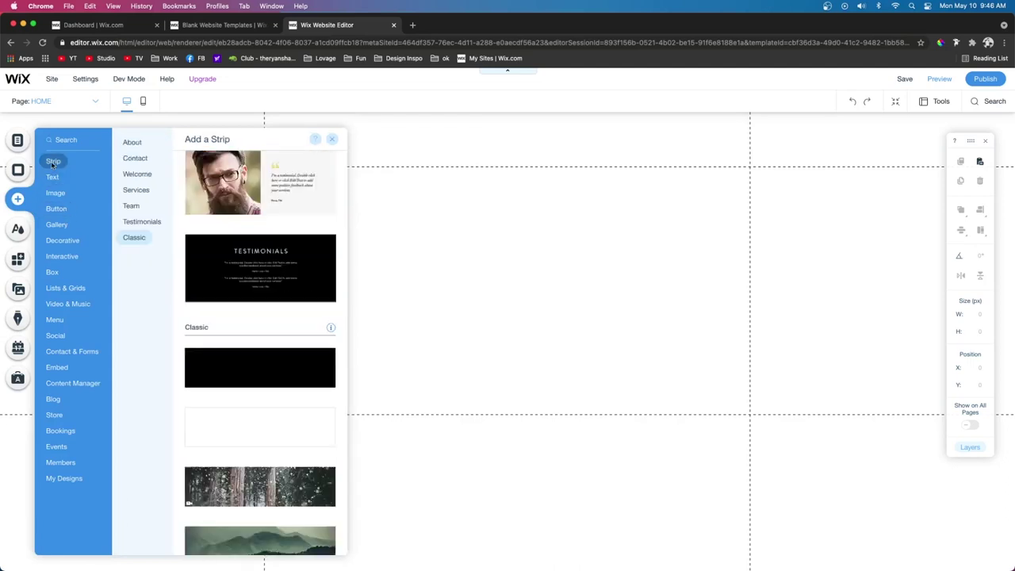
left_click_drag(224, 412, 476, 238)
left_click(980, 332)
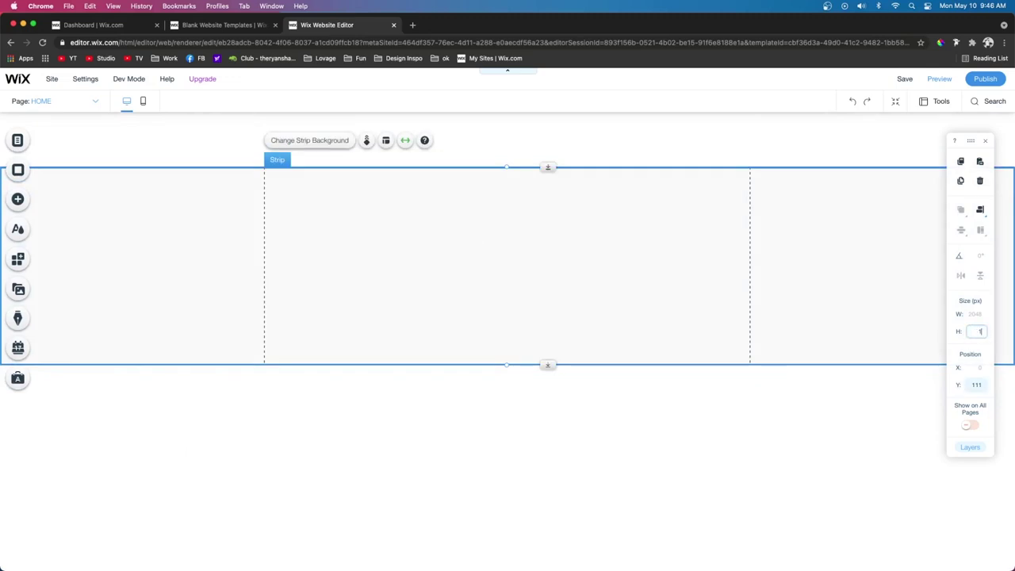
type("111")
key("Return")
Step: Split the header strip into two columns, Column 1 aligned Left and Column 2 aligned Right
left_click(385, 140)
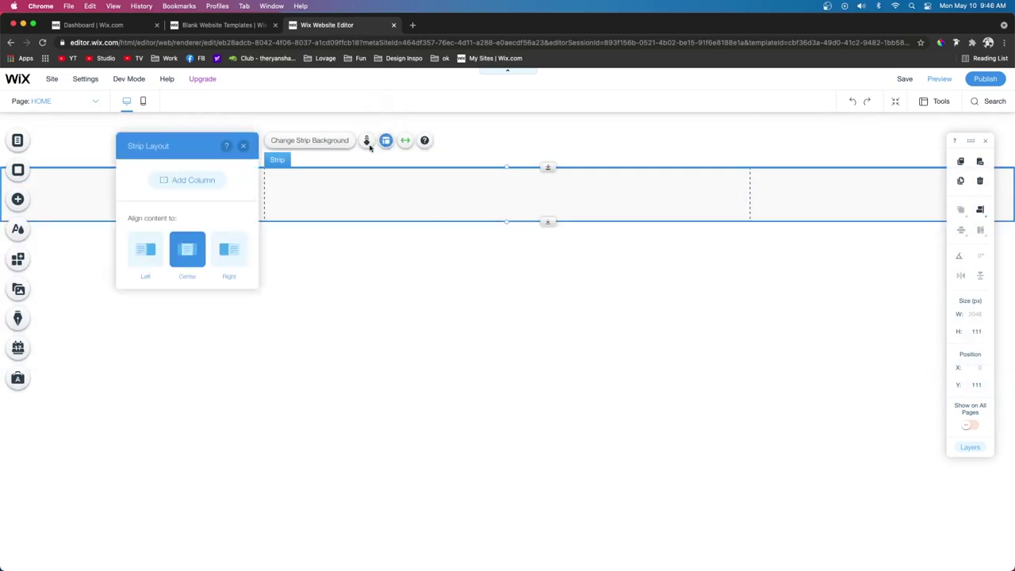
left_click(194, 187)
left_click(194, 187)
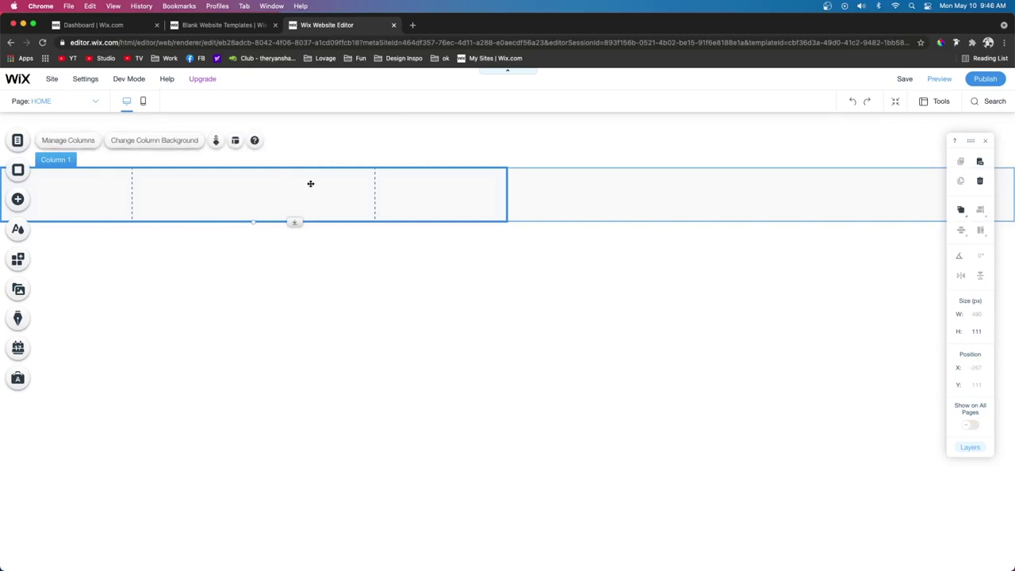
left_click(234, 140)
left_click(549, 244)
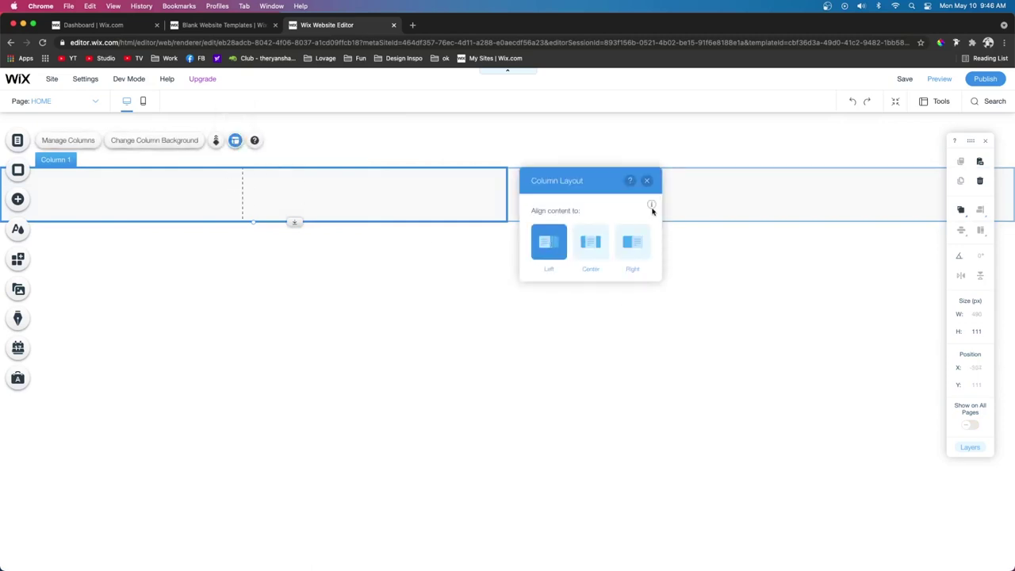
left_click(723, 183)
left_click(708, 141)
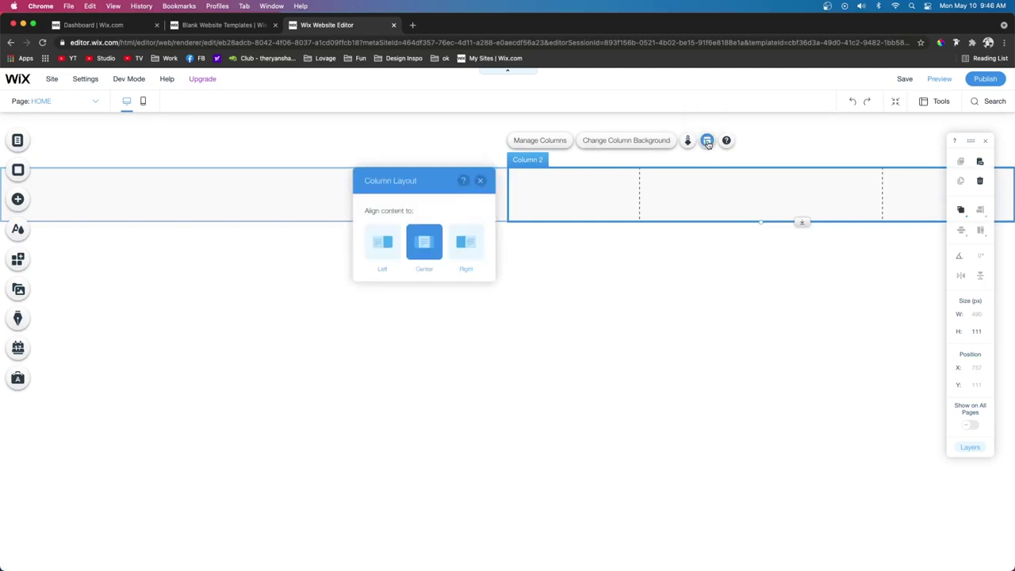
left_click(466, 251)
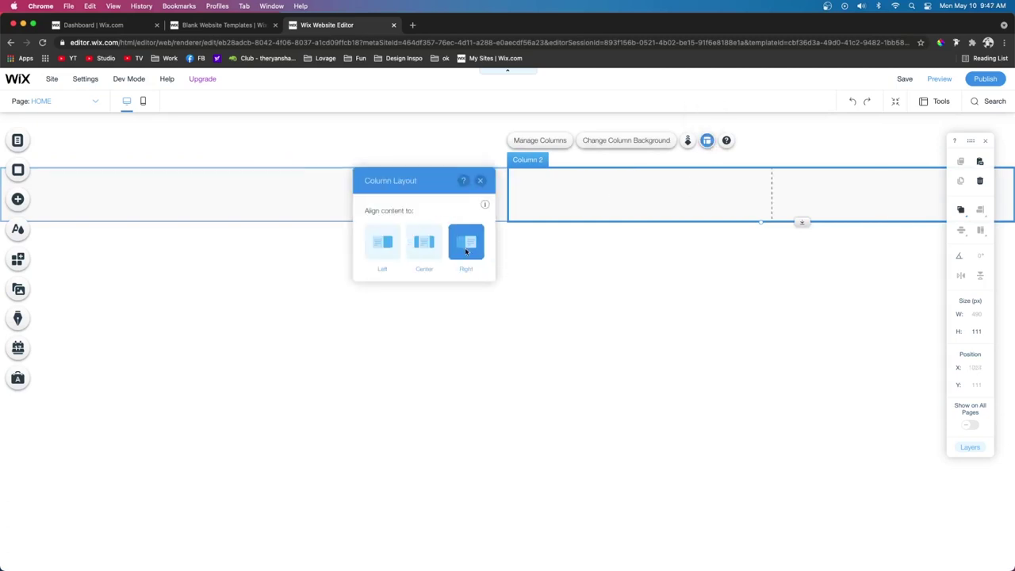
Step: Try Column 2 aligned Left, restore it to Right, and move the SHEEK logo into the left column
left_click(274, 207)
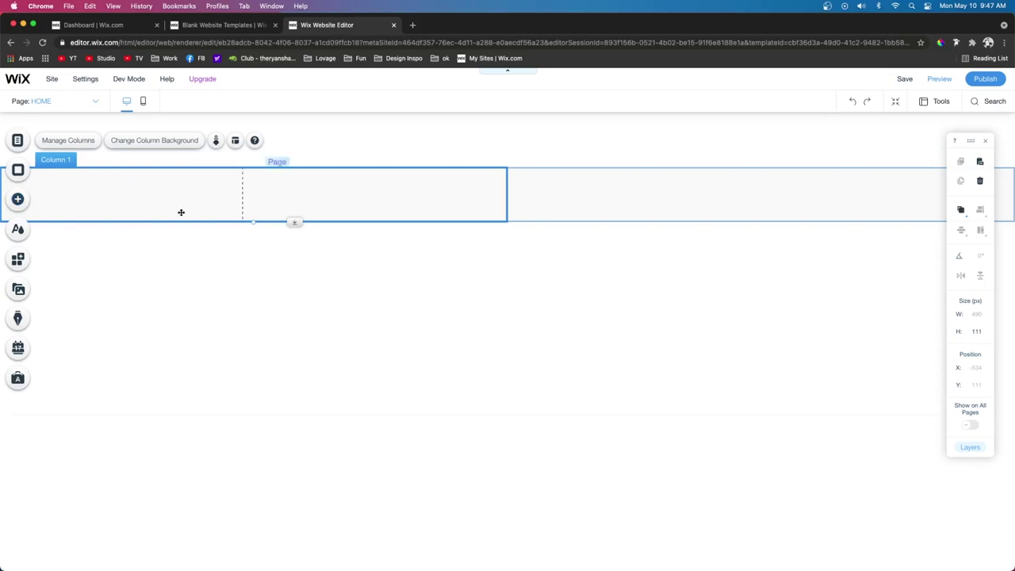
left_click(791, 218)
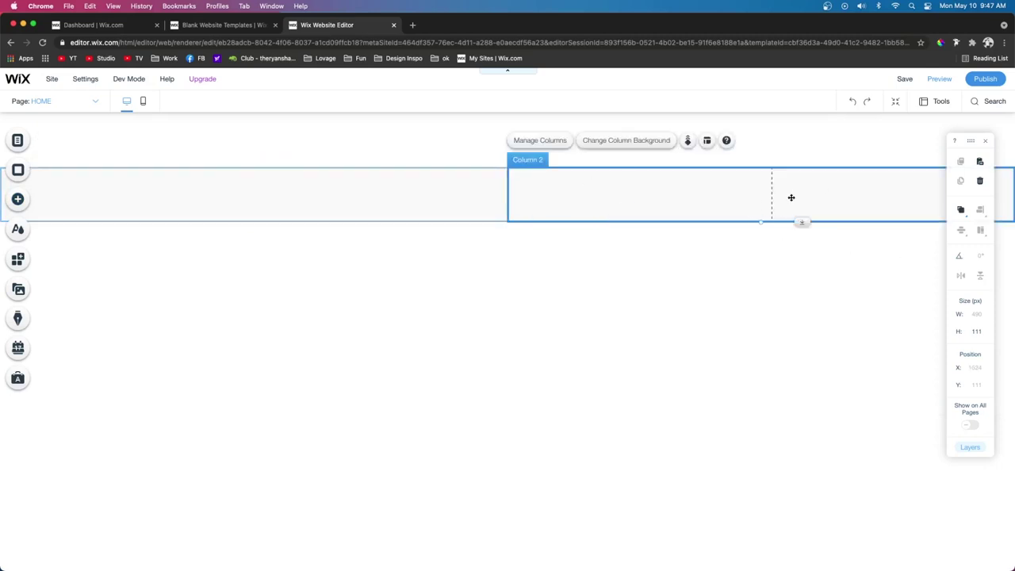
left_click(707, 140)
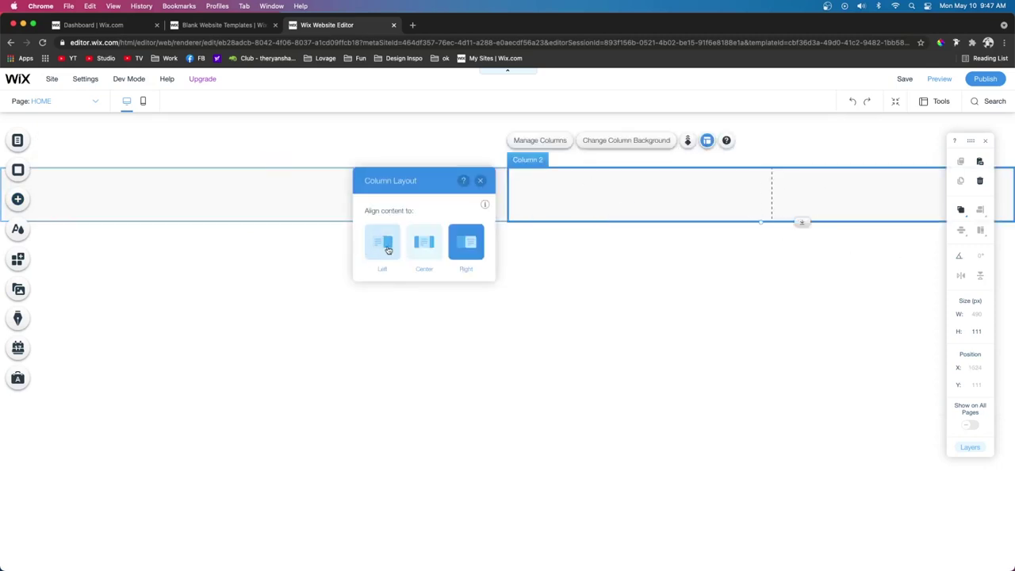
left_click(386, 248)
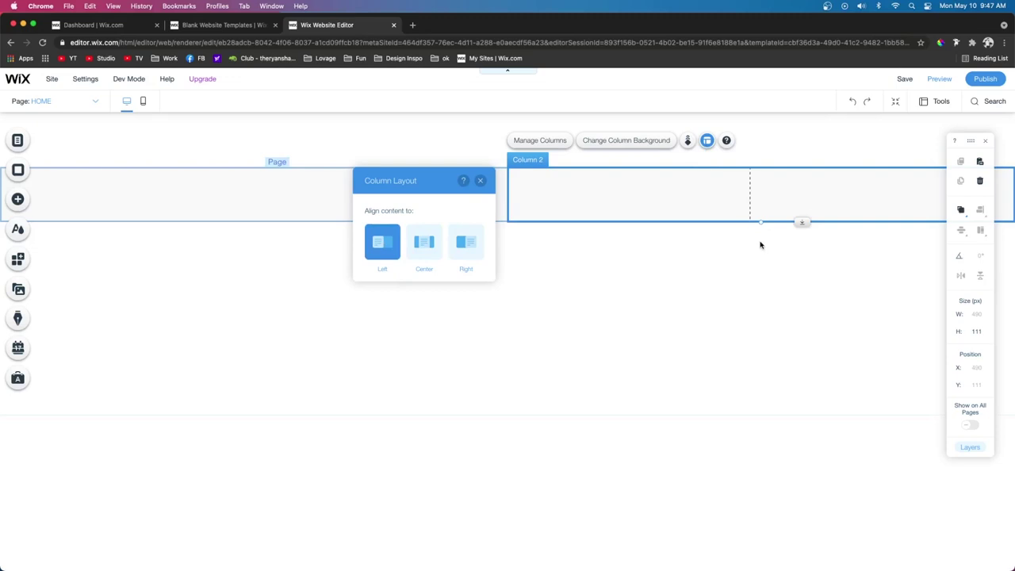
left_click(636, 171)
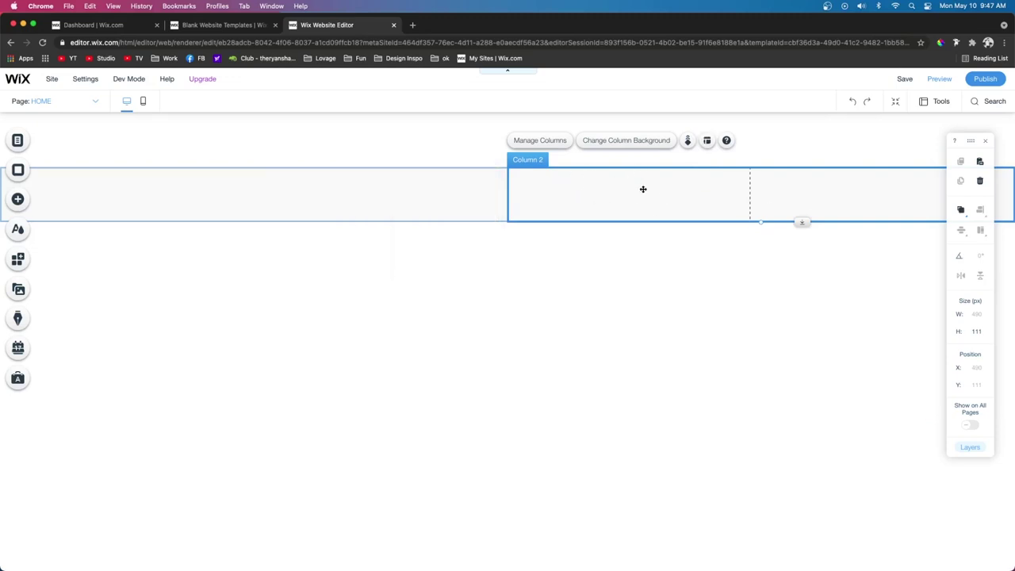
left_click(708, 142)
left_click(464, 249)
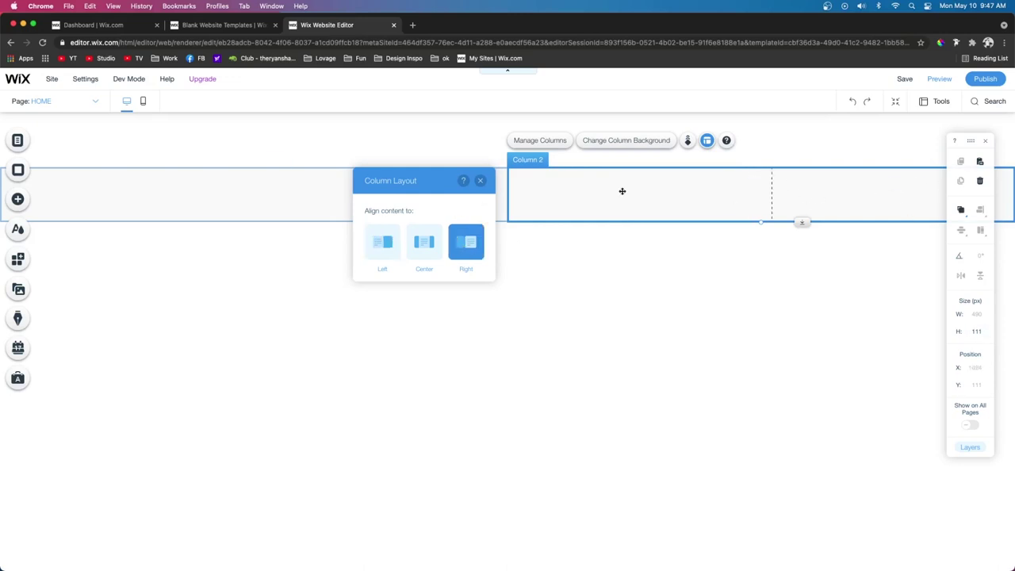
left_click_drag(622, 192, 93, 192)
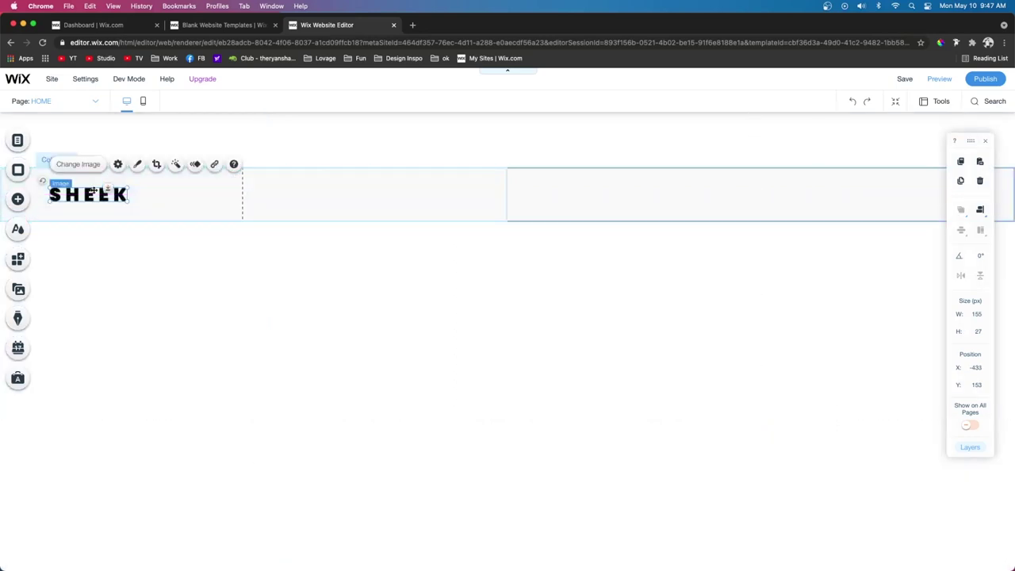
Step: Preview the SHEEK logo placement, then add a horizontal menu to the header's right column
left_click(940, 78)
left_click_drag(1013, 368, 1014, 333)
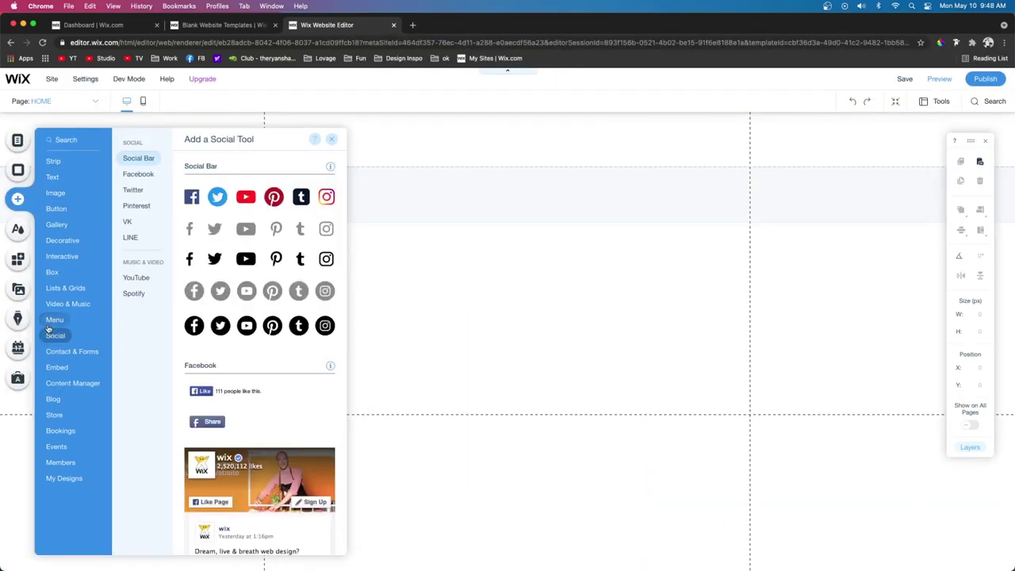
mouse_move(54, 319)
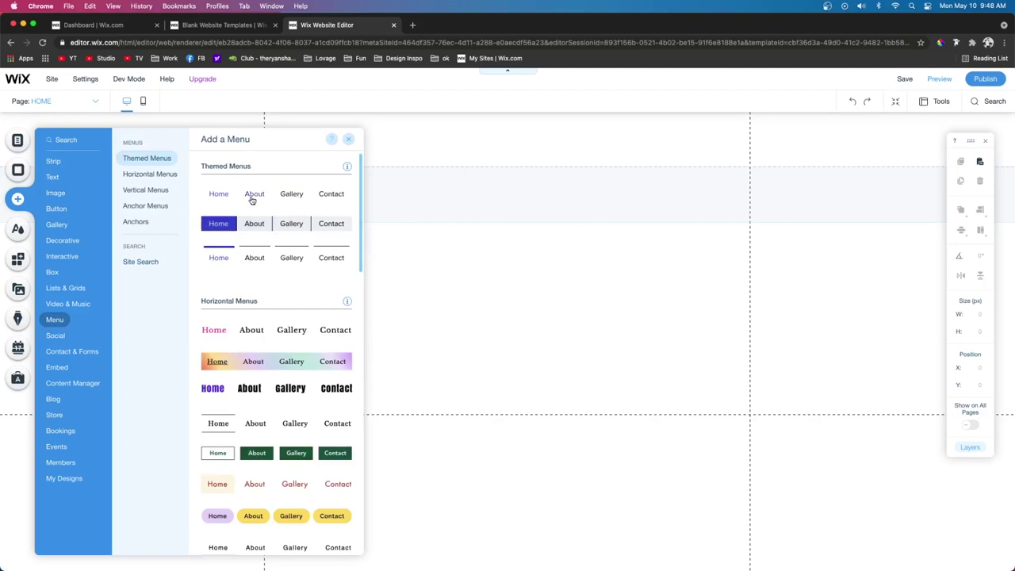
left_click_drag(252, 200, 909, 230)
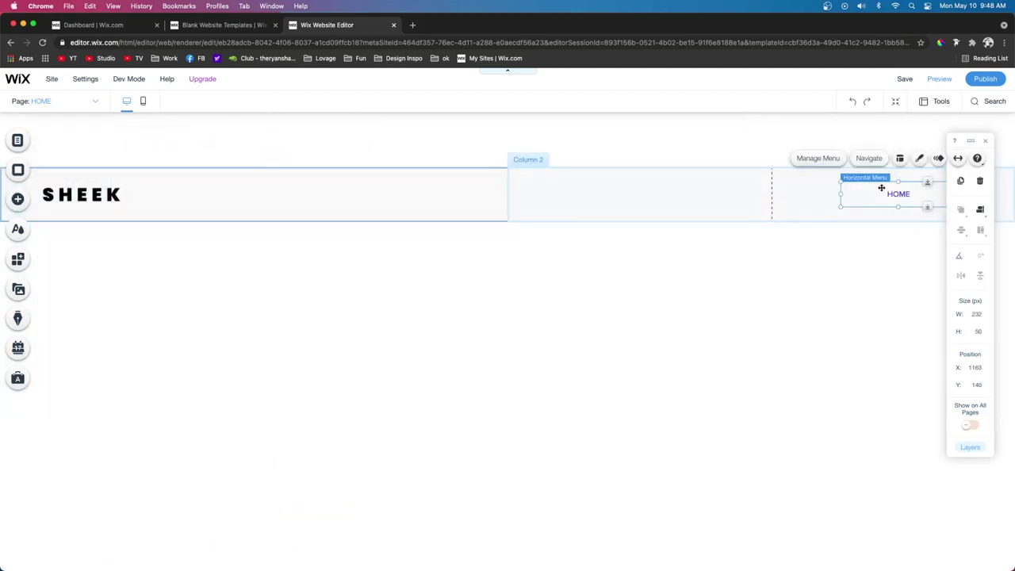
Step: Preview the header with logo and HOME menu at narrower and wider window widths
left_click(939, 79)
left_click_drag(1013, 198, 946, 263)
left_click_drag(817, 248, 694, 256)
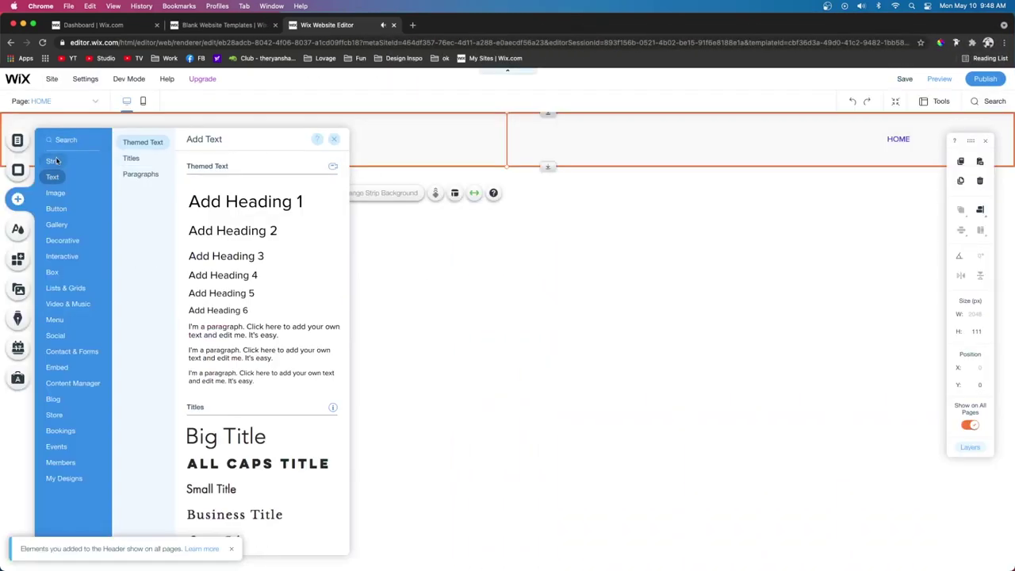
left_click(52, 161)
Step: Add a blank strip below the header, 600 px tall, with a white vases photo background
scroll(245, 381, "down", 3)
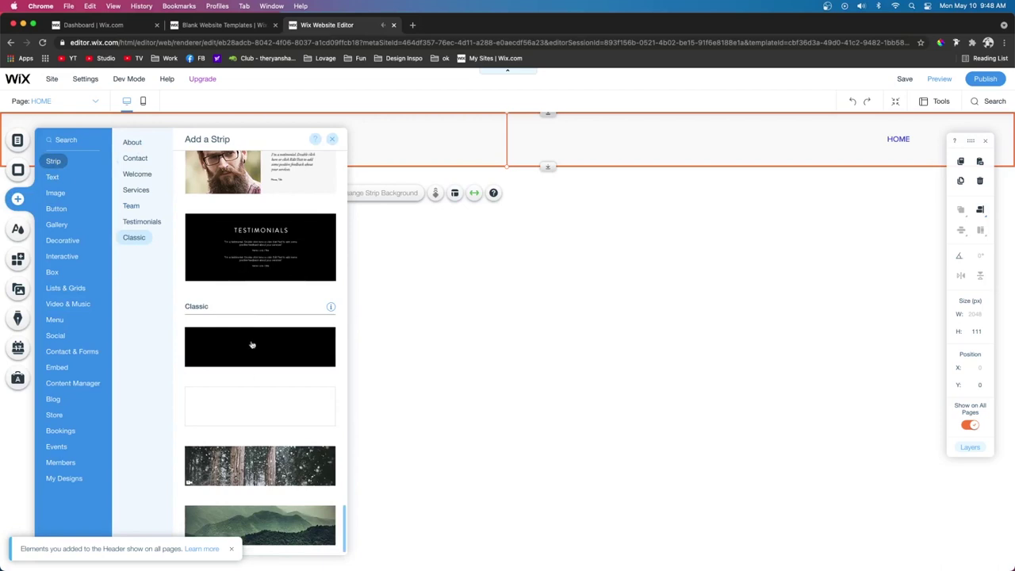
left_click(245, 396)
type("600")
key("Return")
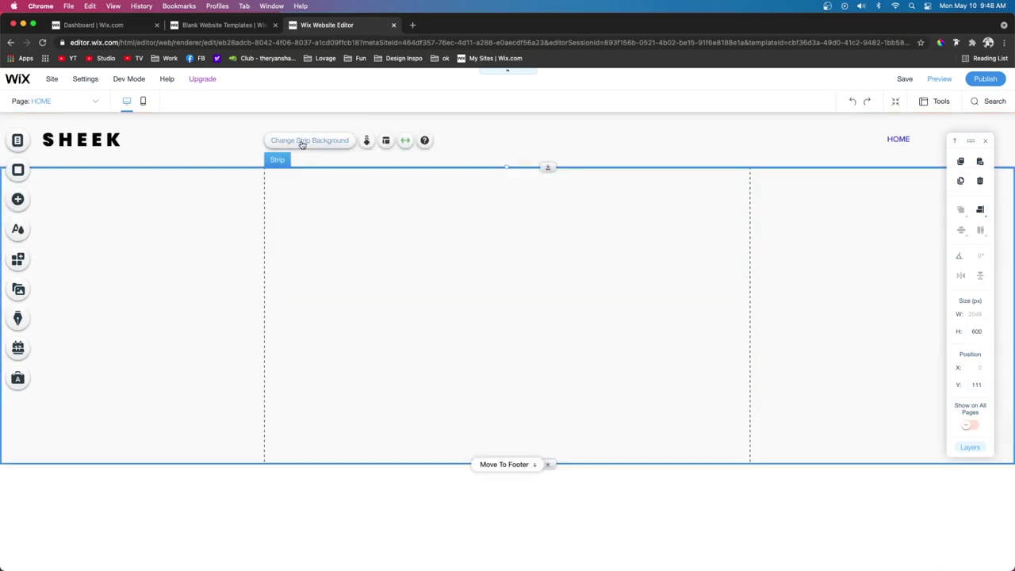
left_click(301, 141)
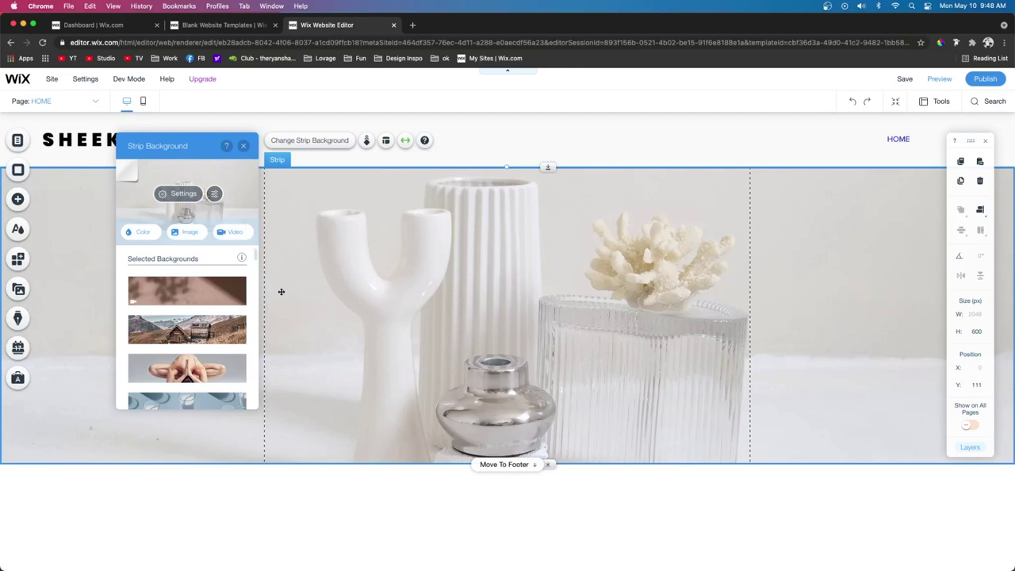
left_click(478, 247)
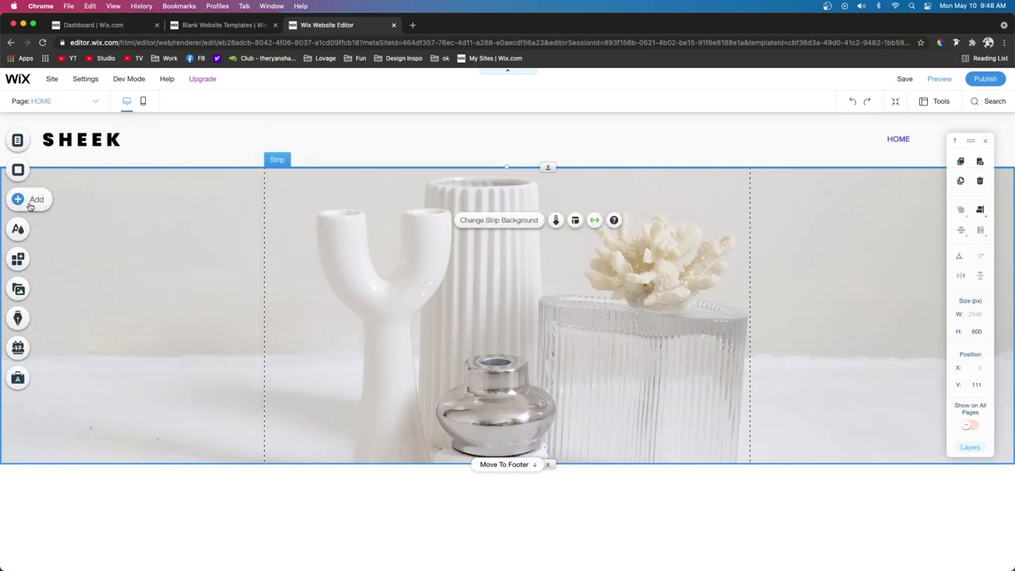
Step: Add an ALL CAPS TITLE heading to the photo strip and move it toward the centre
left_click(17, 198)
left_click(55, 192)
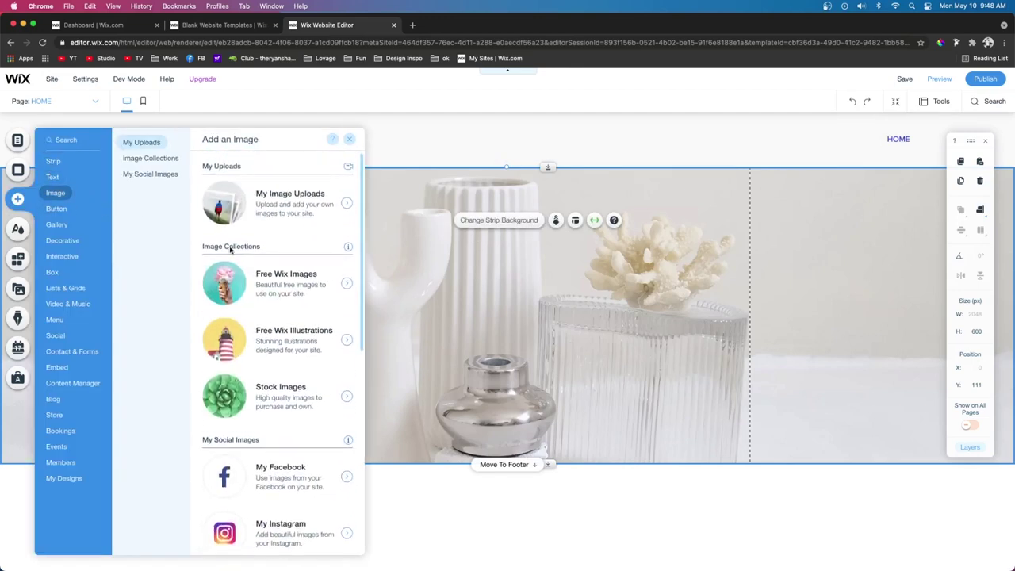
left_click(52, 176)
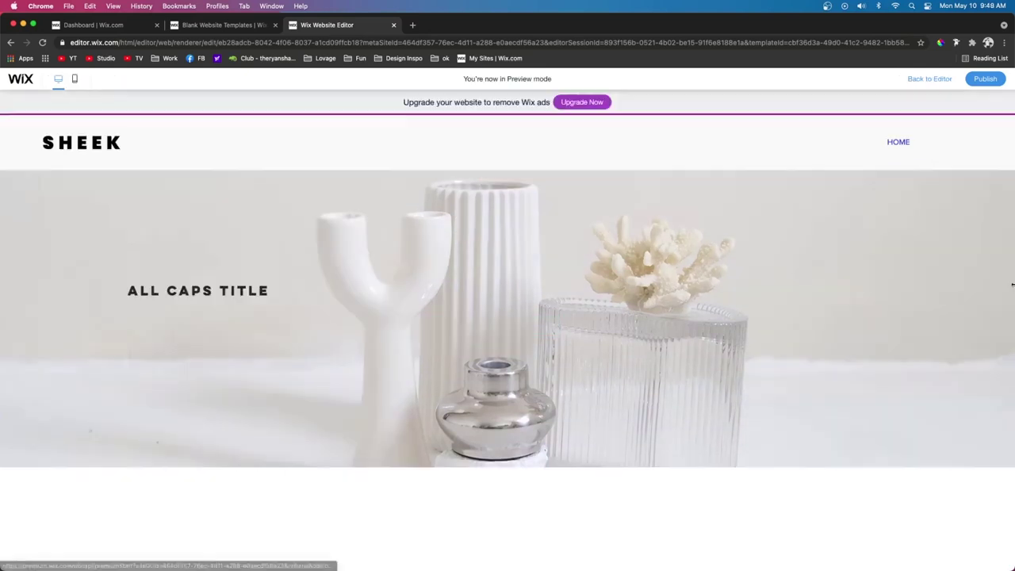
mouse_move(1014, 281)
left_mouse_down()
mouse_move(767, 280)
mouse_move(555, 296)
mouse_move(1013, 295)
left_mouse_up()
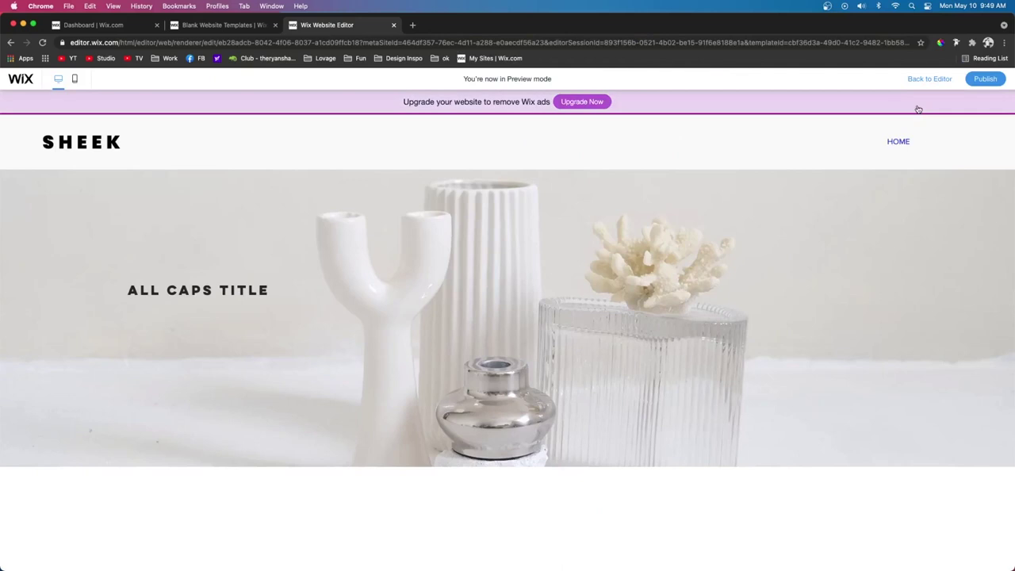
left_click(940, 79)
left_click_drag(131, 281, 428, 284)
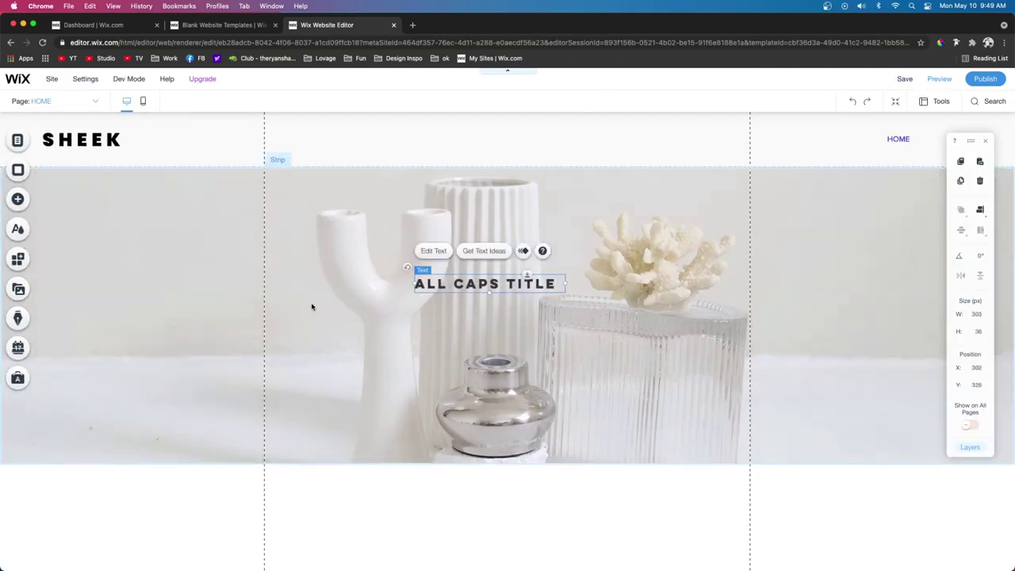
left_click(312, 304)
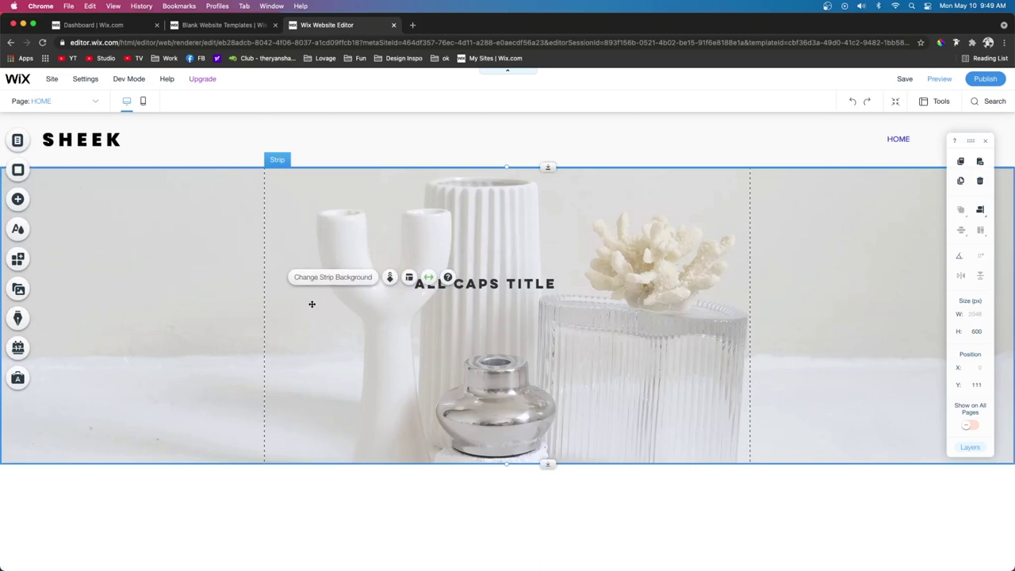
Step: Set the vases strip's layout to Left alignment, with ALL CAPS TITLE on the left
left_click(409, 277)
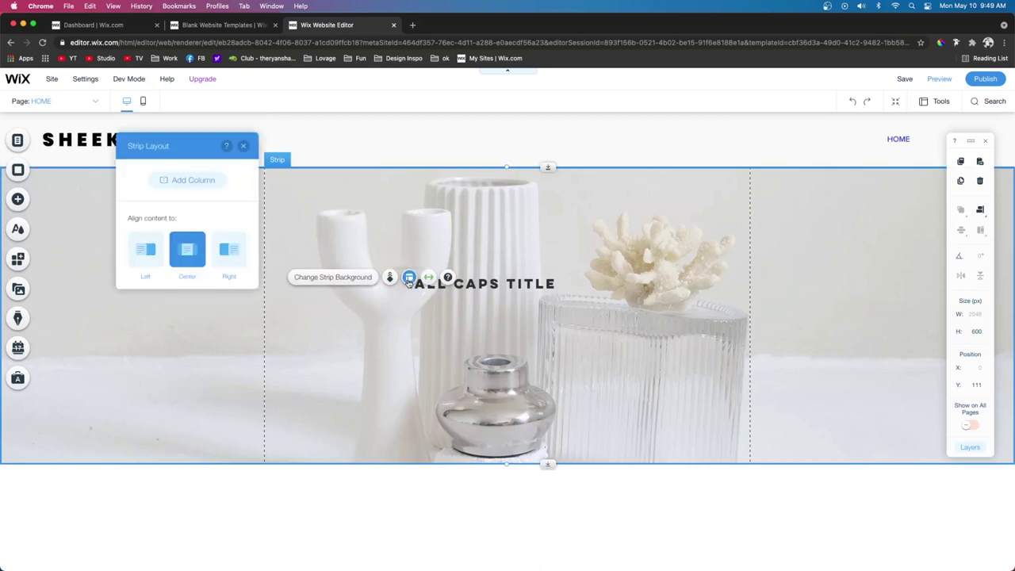
left_click(146, 252)
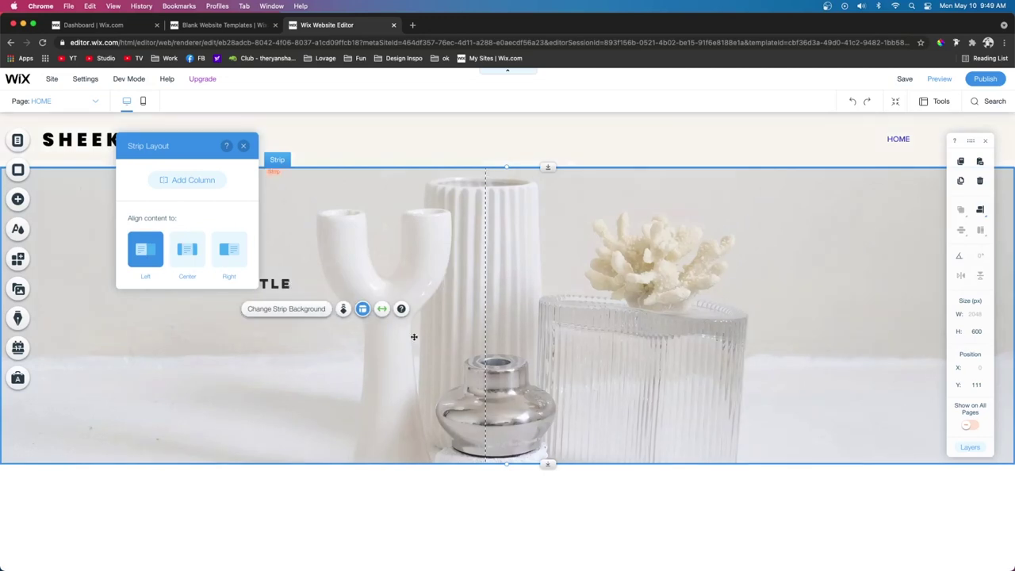
left_click(342, 339)
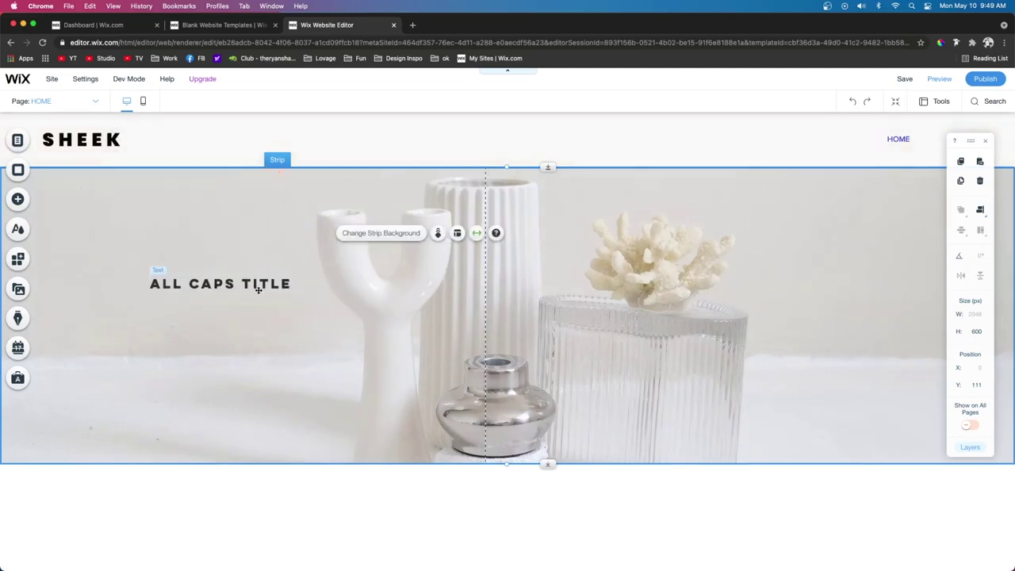
mouse_move(258, 291)
left_mouse_down()
mouse_move(190, 317)
mouse_move(269, 311)
mouse_move(246, 270)
mouse_move(221, 290)
mouse_move(266, 290)
left_mouse_up()
key("super+z")
Step: Preview the page and narrow the browser window to check how the layout responds
left_click(939, 79)
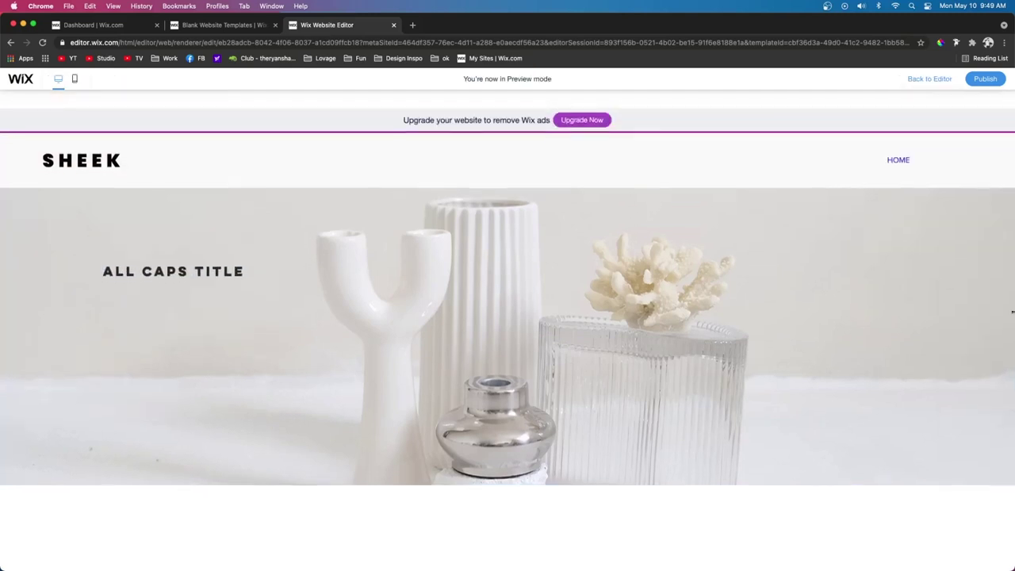
left_click_drag(1013, 311, 525, 339)
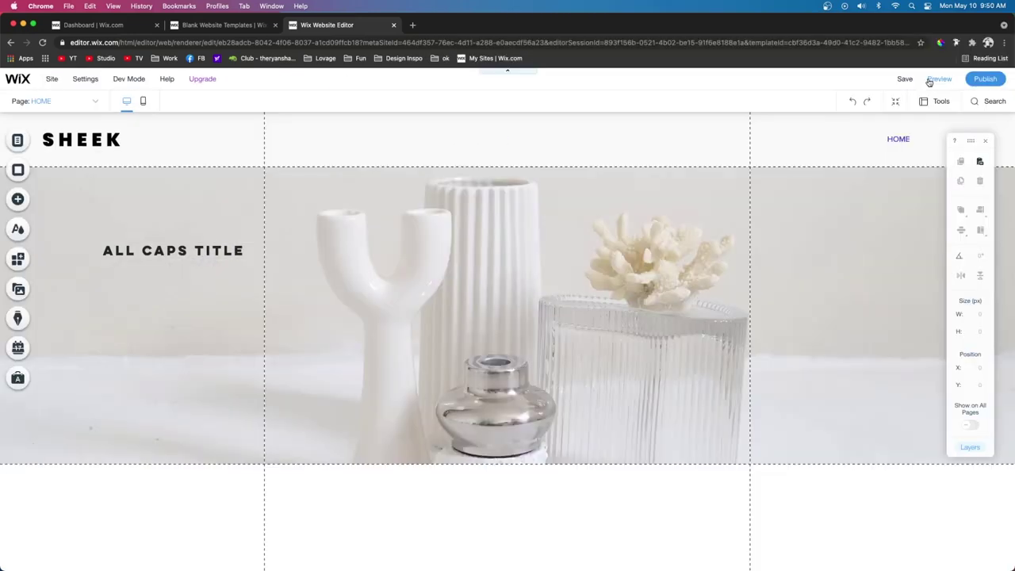